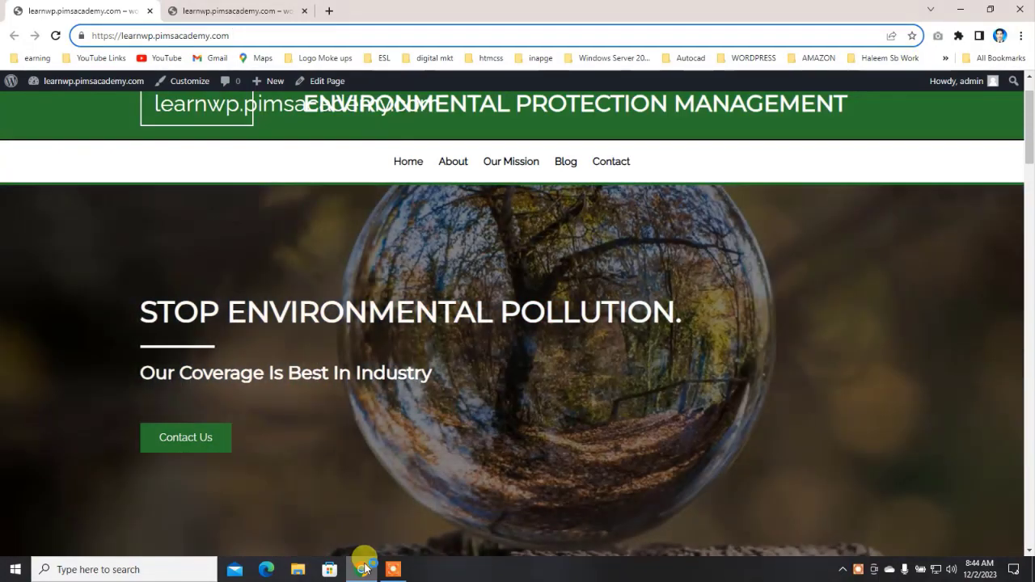
# Open the site's WordPress admin dashboard at learnwp.pimsacademy.com/wp-admin.
pyautogui.write('/wp-a')
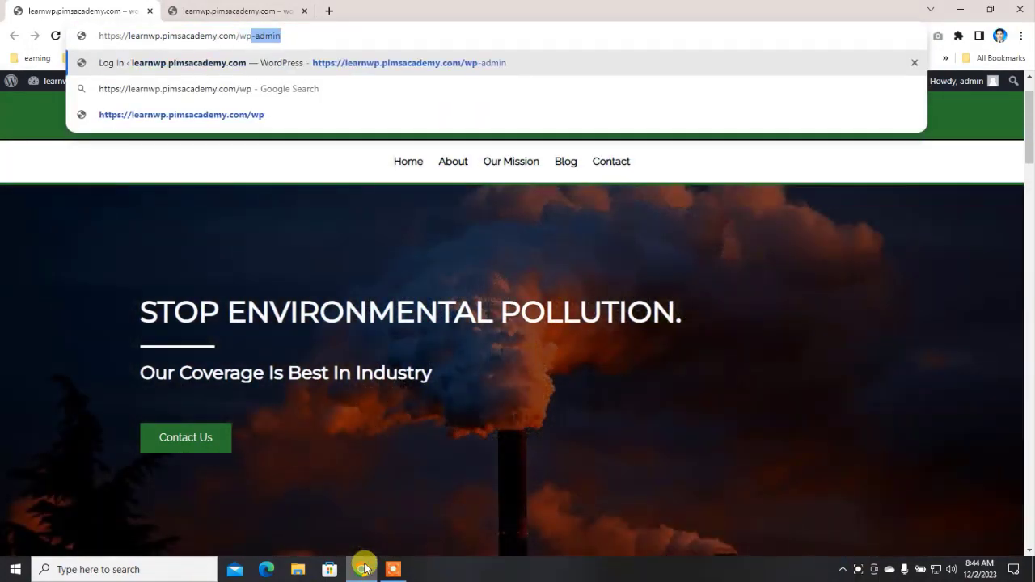
pyautogui.write('dmin')
pyautogui.press('Return')
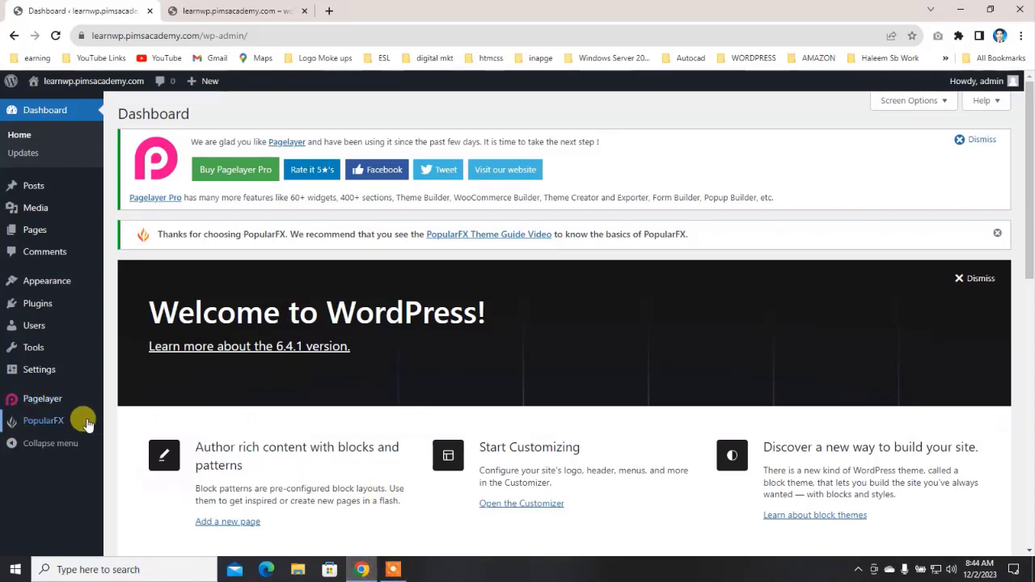
# Examine the live homepage's address and its content sections, and return to the WordPress dashboard.
pyautogui.click(208, 11)
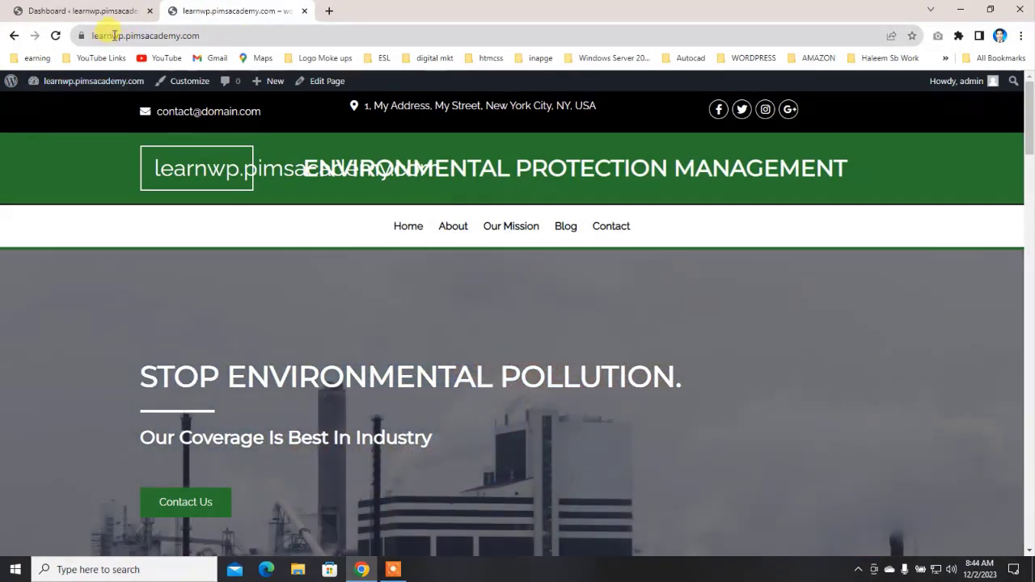
pyautogui.click(121, 37)
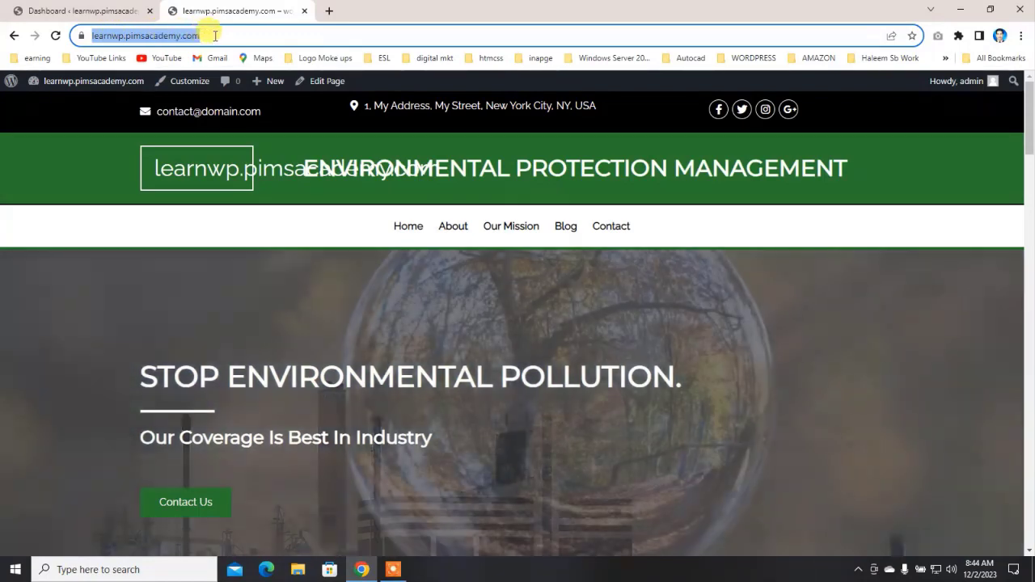
pyautogui.click(214, 35)
pyautogui.click(85, 234)
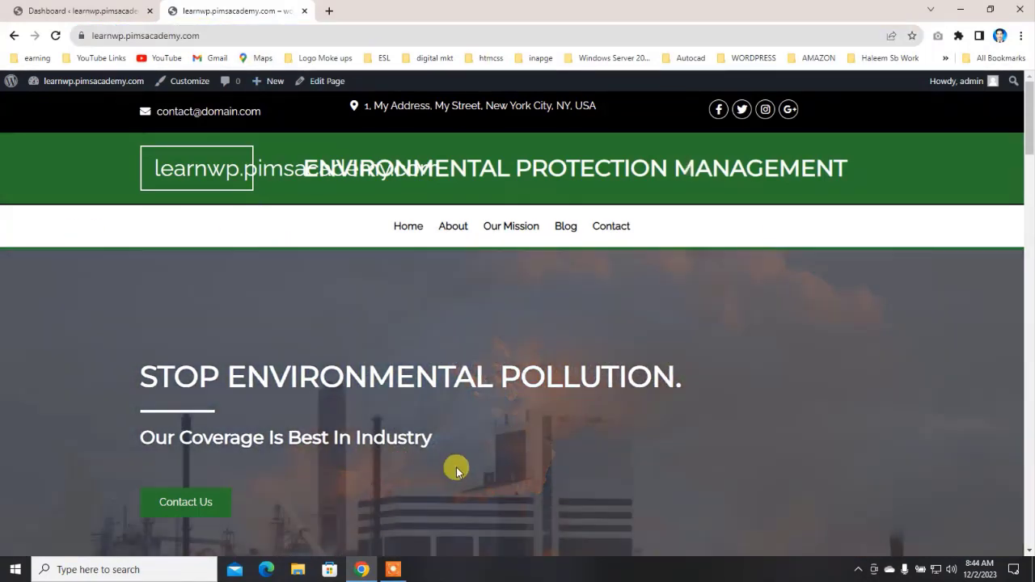
pyautogui.scroll(-3, 300, 424)
pyautogui.scroll(-5, 306, 429)
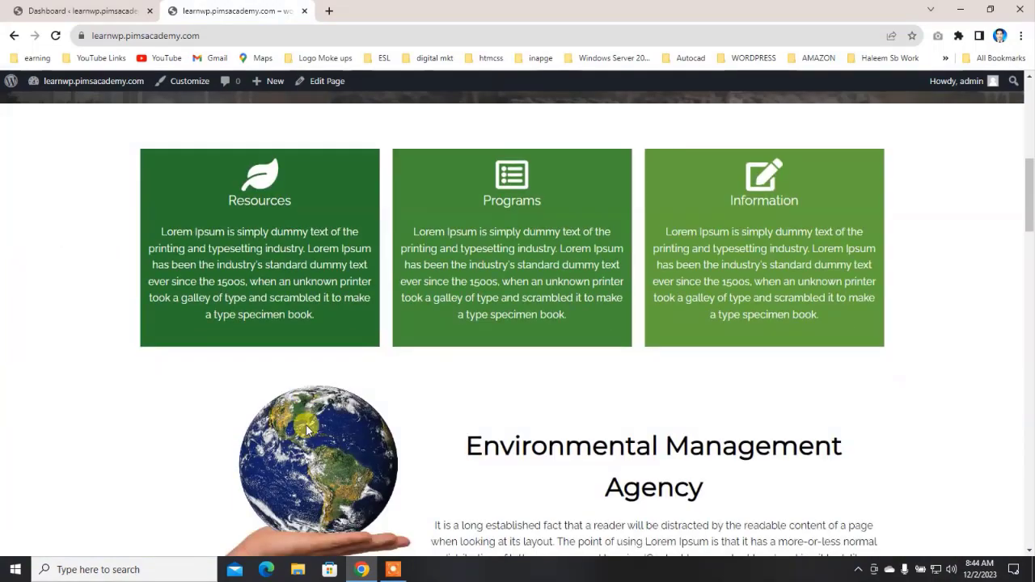
pyautogui.scroll(-2, 307, 430)
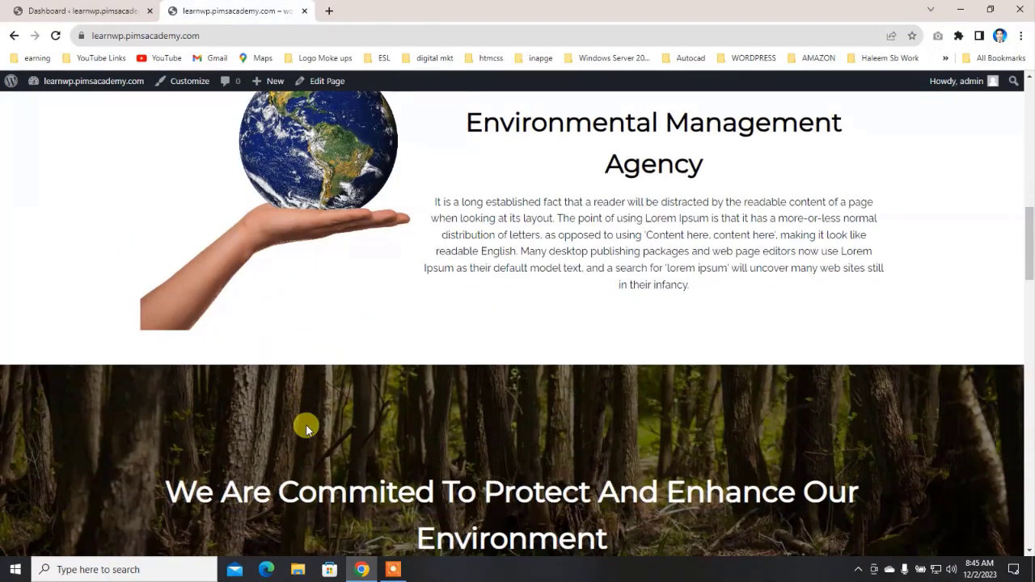
pyautogui.scroll(-2, 307, 427)
pyautogui.scroll(-4, 325, 428)
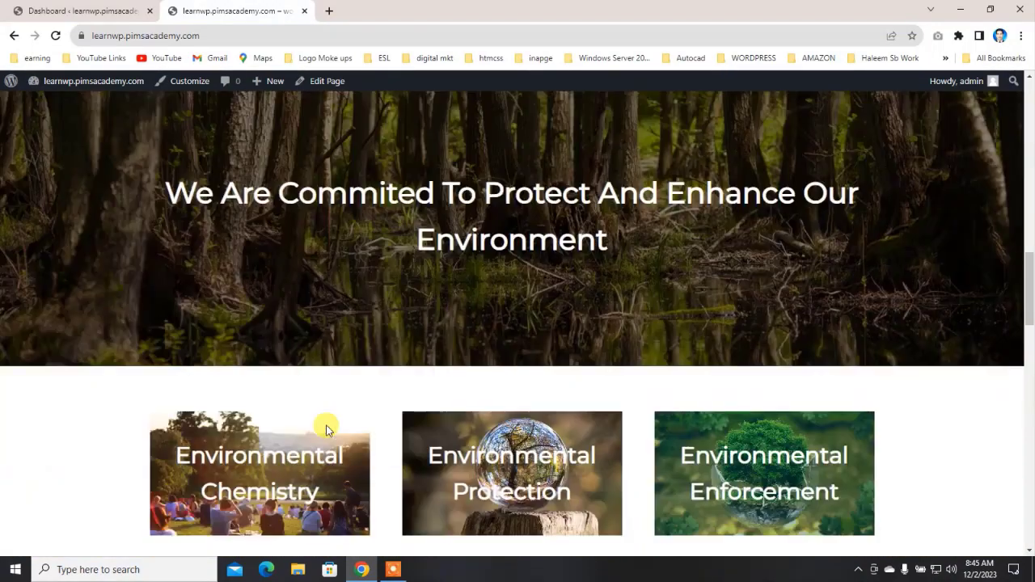
pyautogui.scroll(-2, 326, 429)
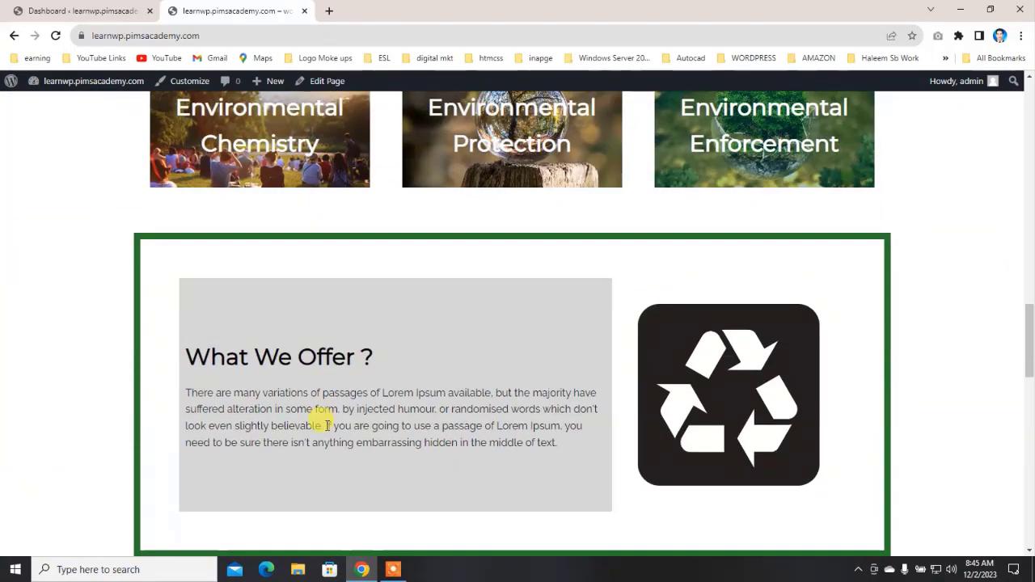
pyautogui.scroll(6, 326, 428)
pyautogui.scroll(10, 326, 429)
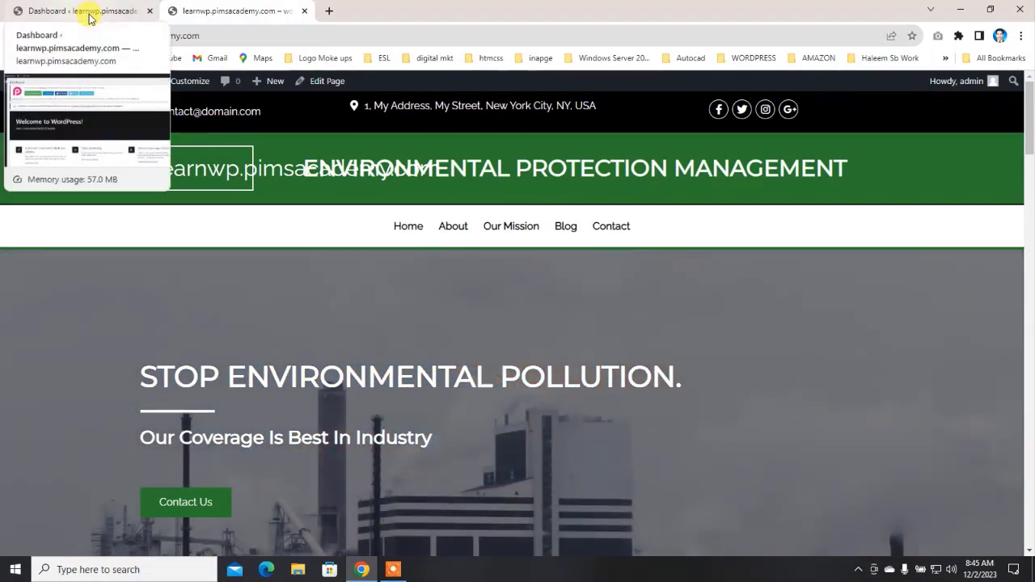
pyautogui.click(85, 11)
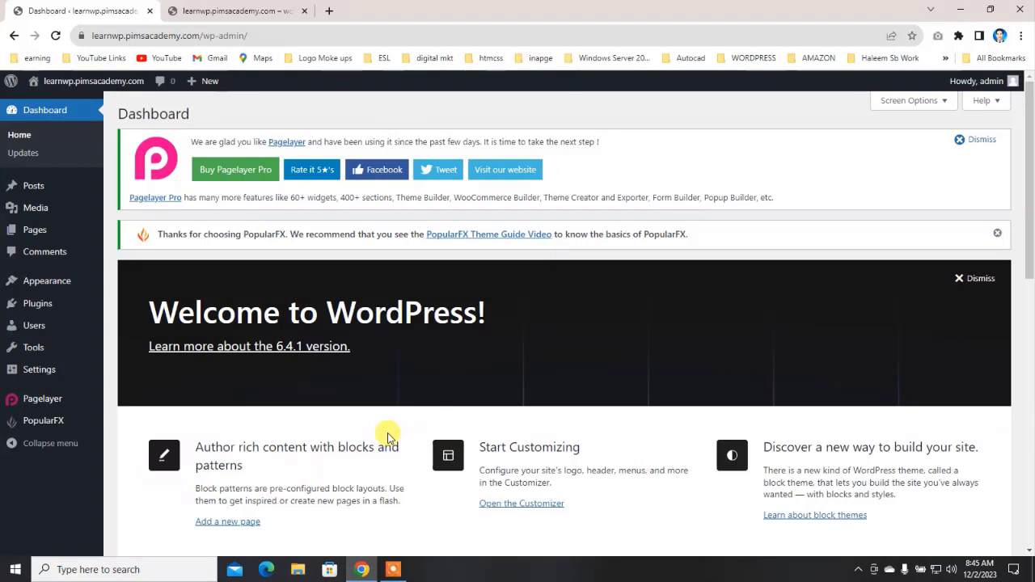
# Launch Wampserver64 from the desktop and check the status of its services.
pyautogui.click(964, 10)
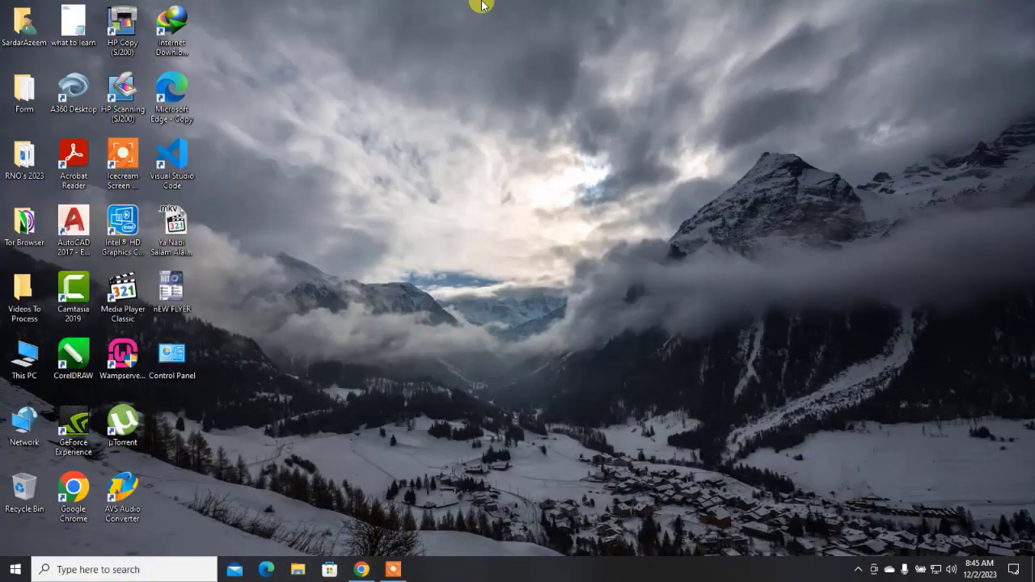
pyautogui.doubleClick(133, 358)
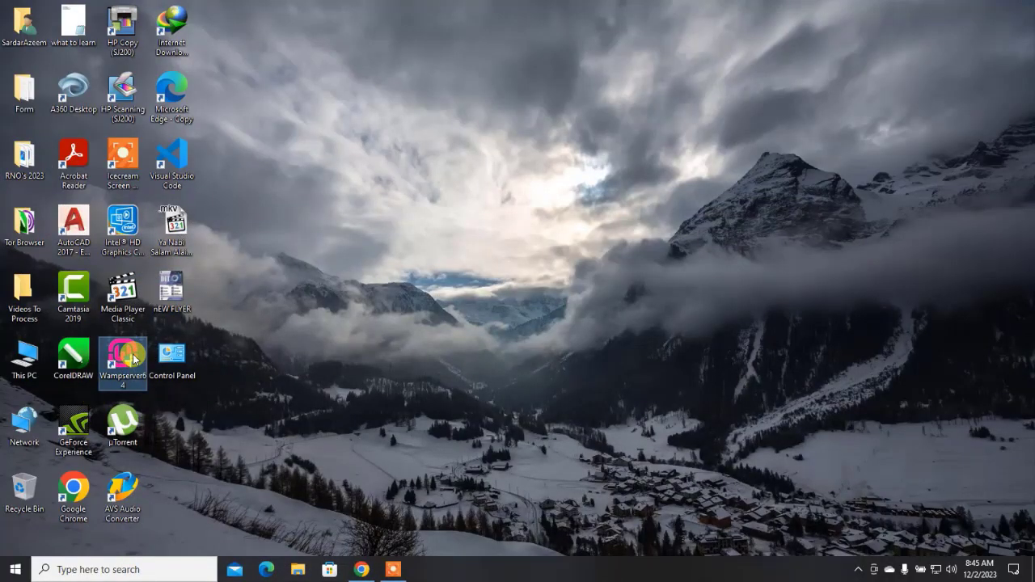
pyautogui.click(855, 569)
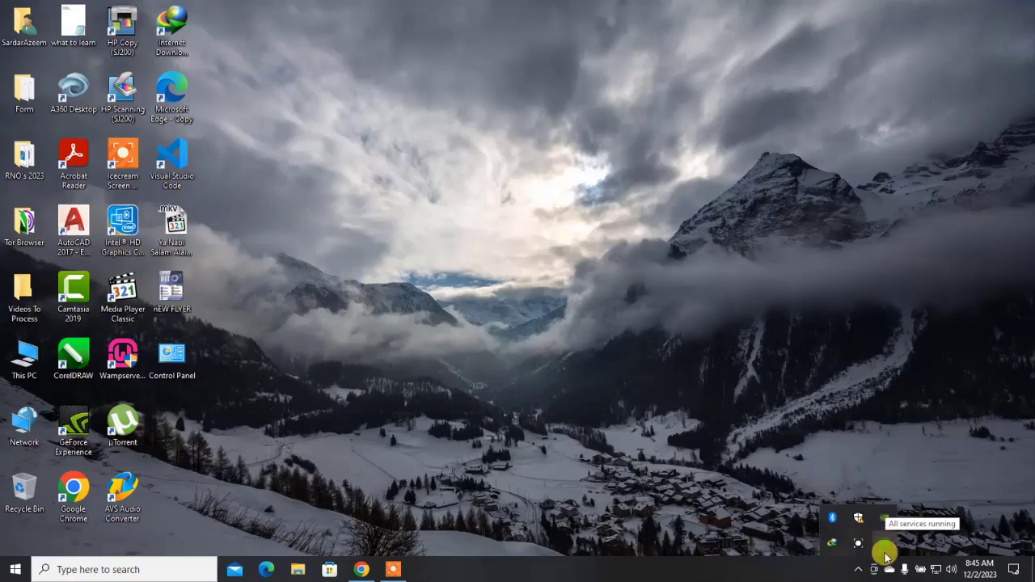
pyautogui.click(491, 299)
# Return to Chrome and load the local site localhost/pict.com in a new tab.
pyautogui.click(368, 570)
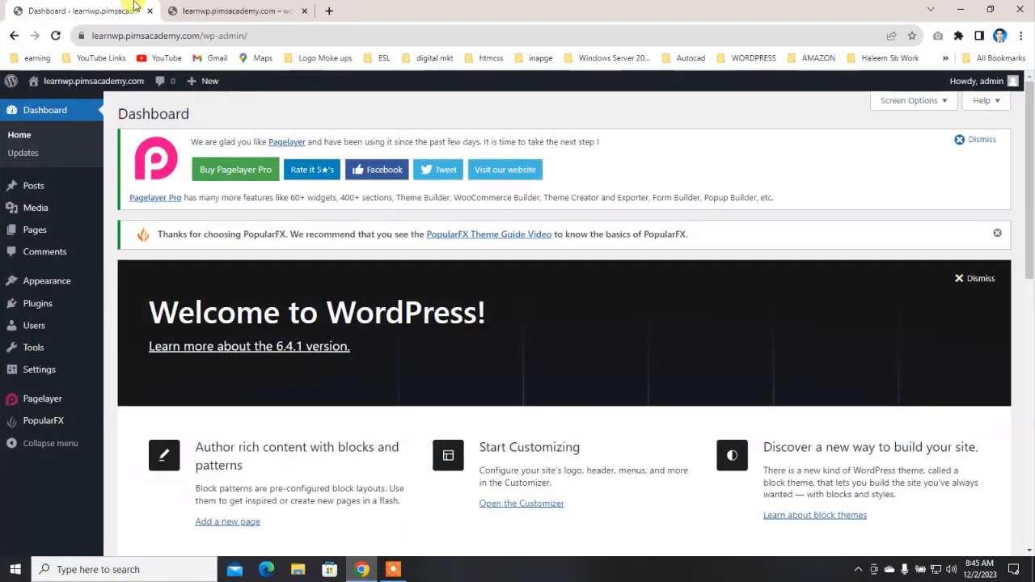
pyautogui.click(329, 11)
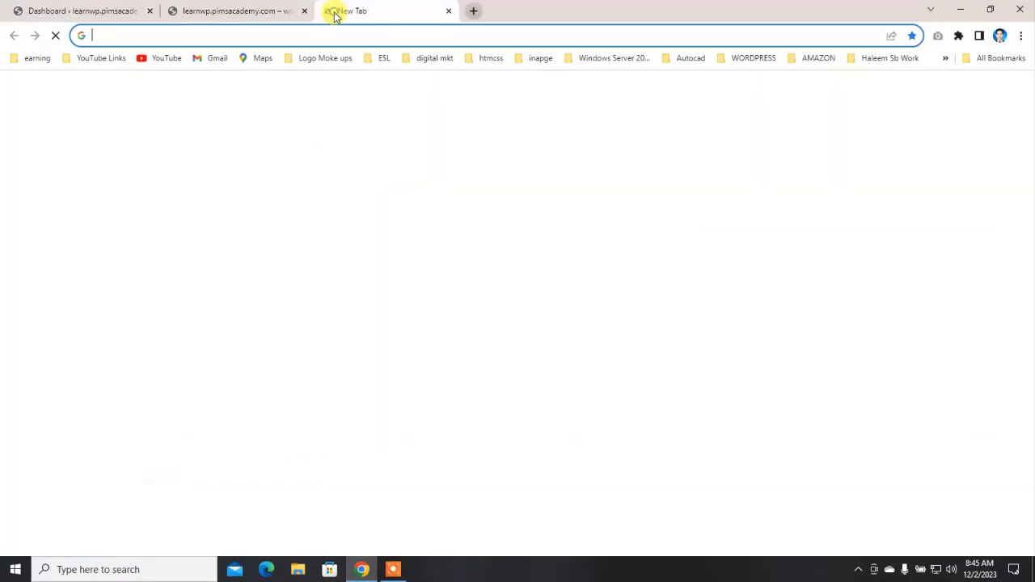
pyautogui.write('lo')
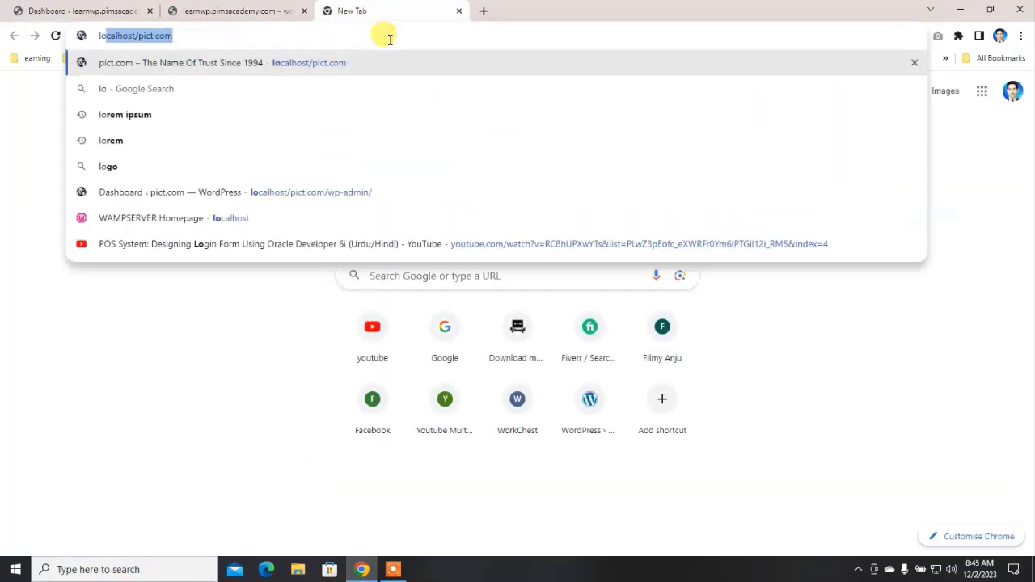
pyautogui.press('Right')
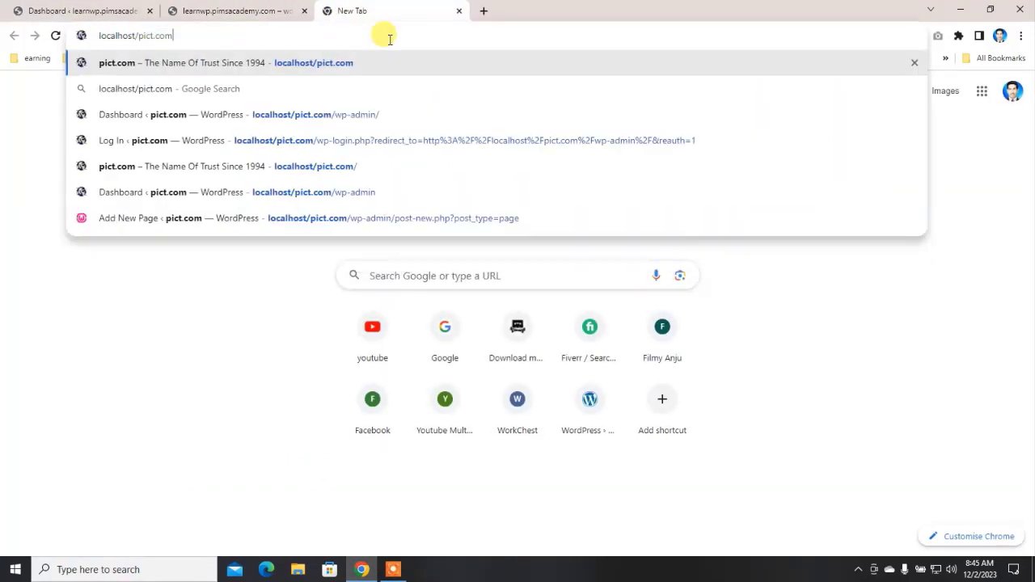
pyautogui.press('Return')
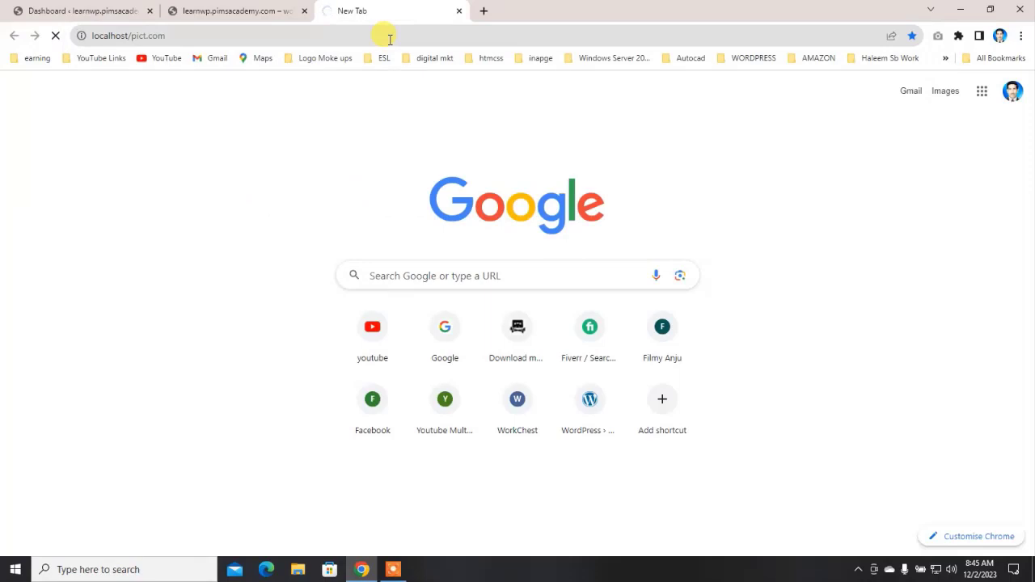
# Examine the local site's WordPress files in C:\wamp64\www\pict.com using File Explorer, and close the window.
pyautogui.click(958, 8)
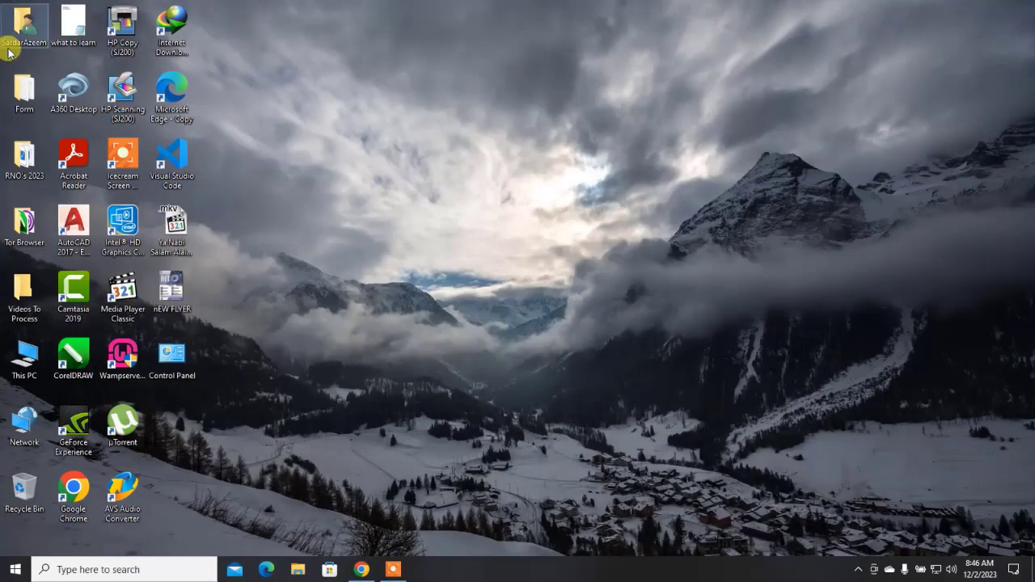
pyautogui.doubleClick(9, 356)
pyautogui.click(384, 269)
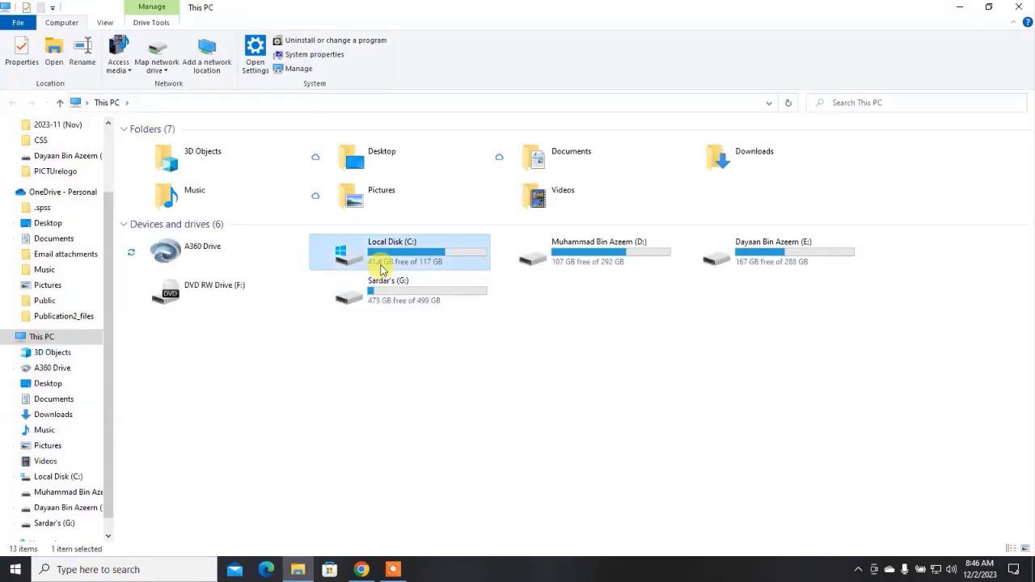
pyautogui.doubleClick(383, 269)
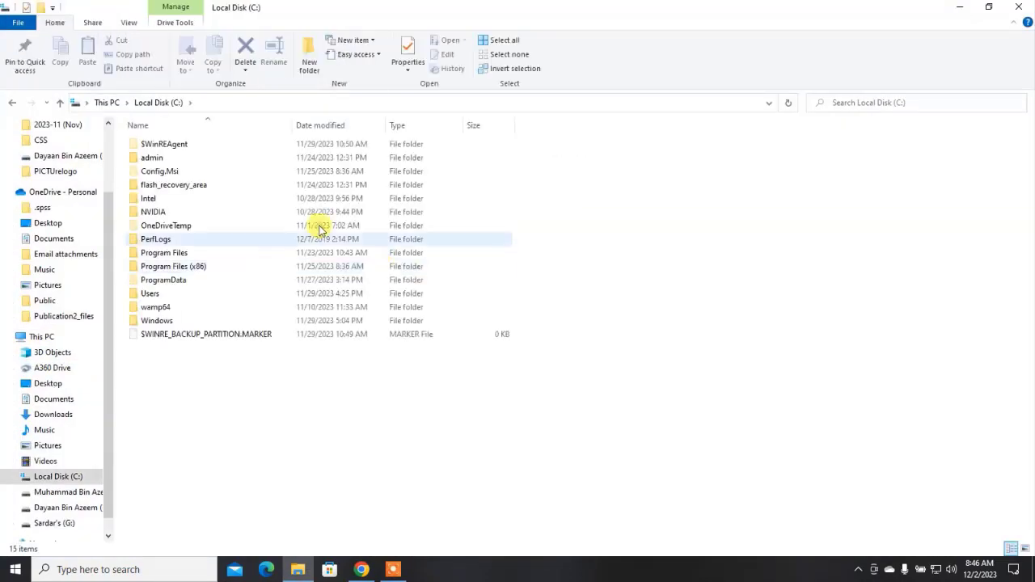
pyautogui.doubleClick(173, 312)
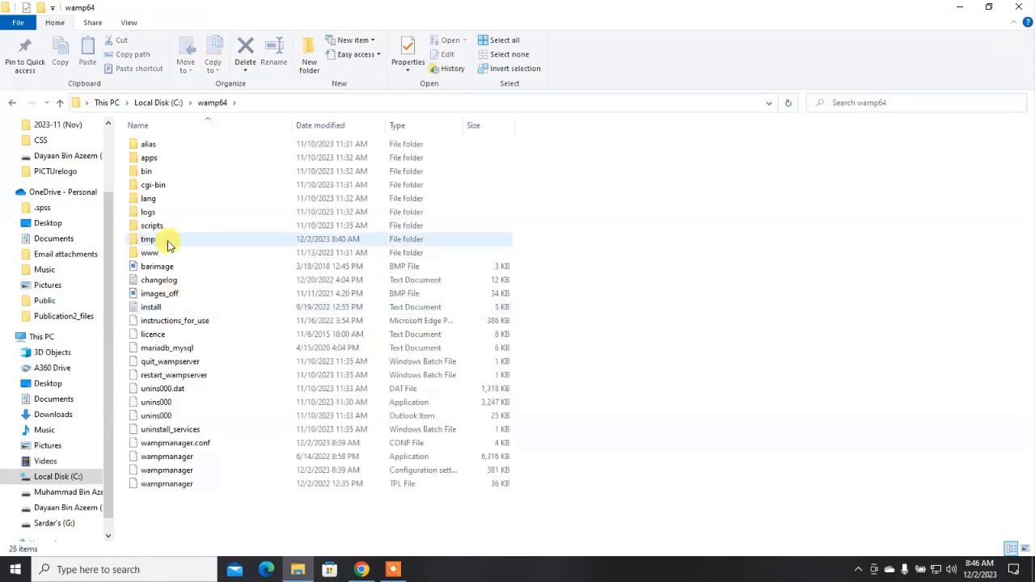
pyautogui.doubleClick(154, 252)
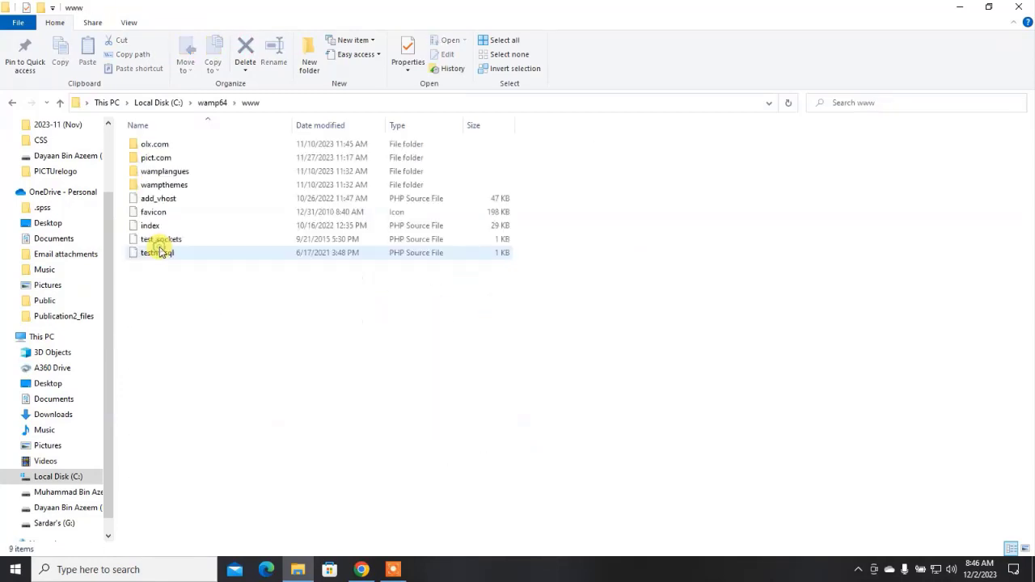
pyautogui.click(154, 149)
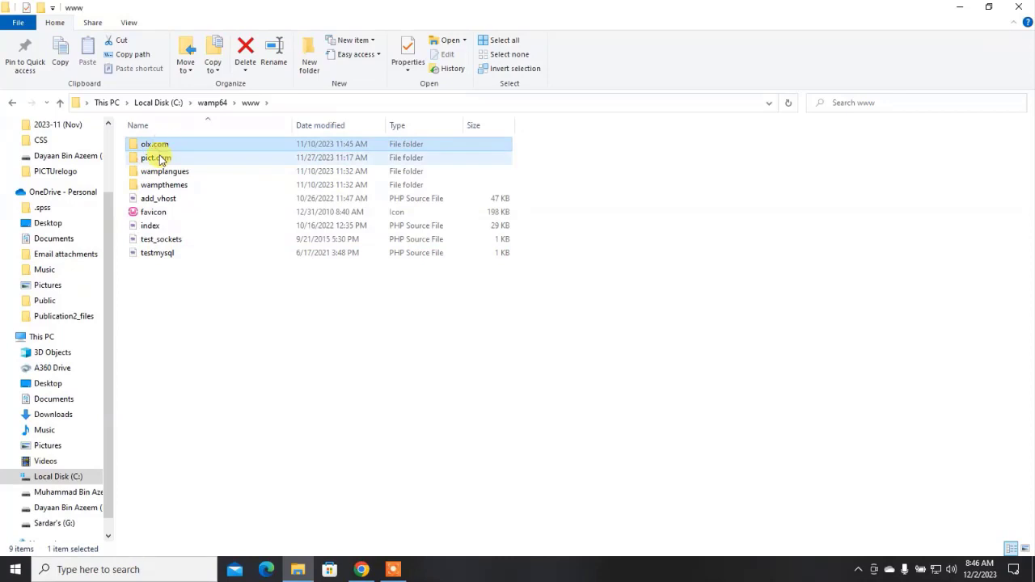
pyautogui.doubleClick(161, 158)
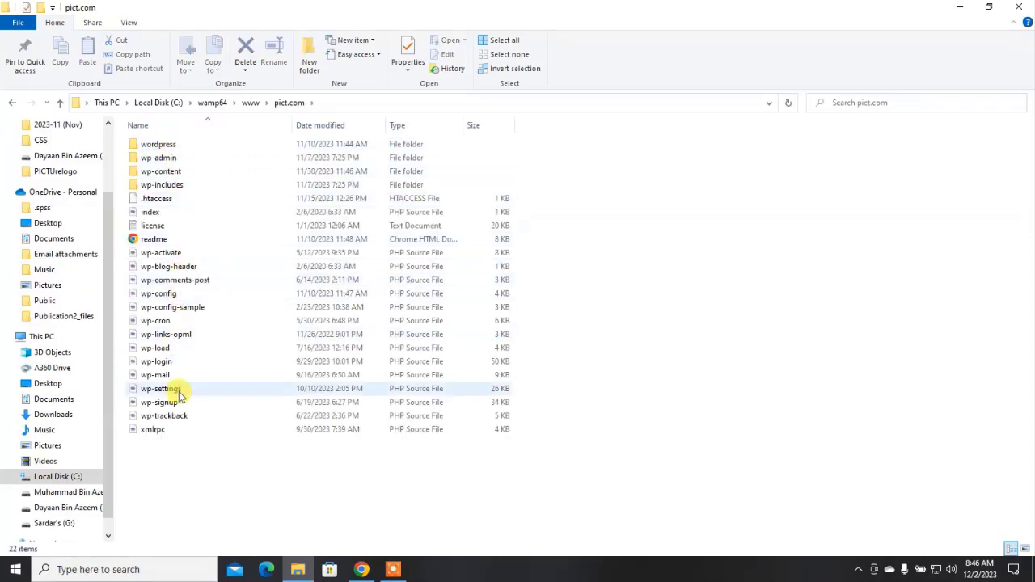
pyautogui.click(1009, 6)
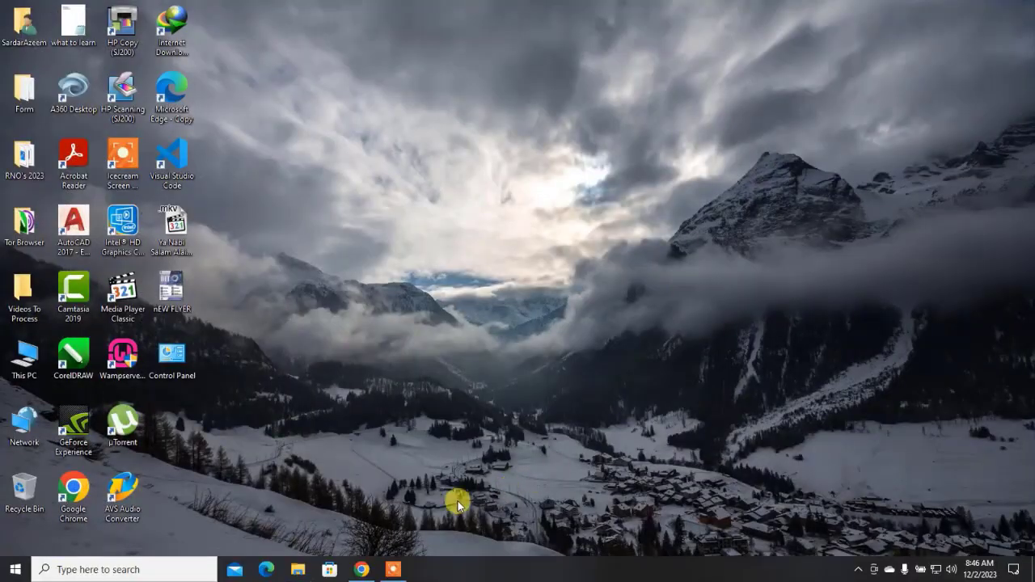
# Switch back to Chrome and compare the dashboard, live homepage and localhost/pict.com, ending on the dashboard.
pyautogui.click(361, 568)
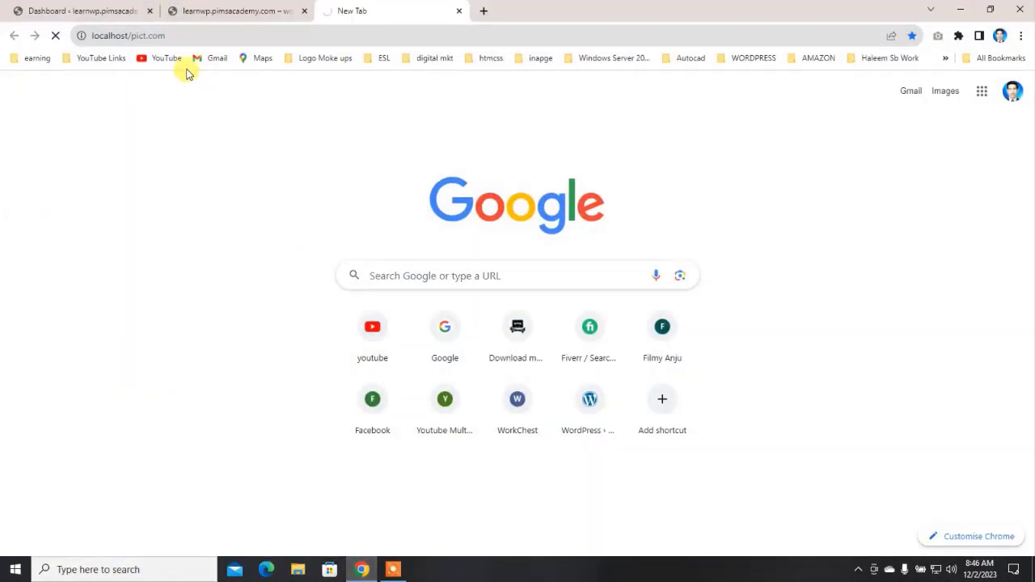
pyautogui.click(97, 10)
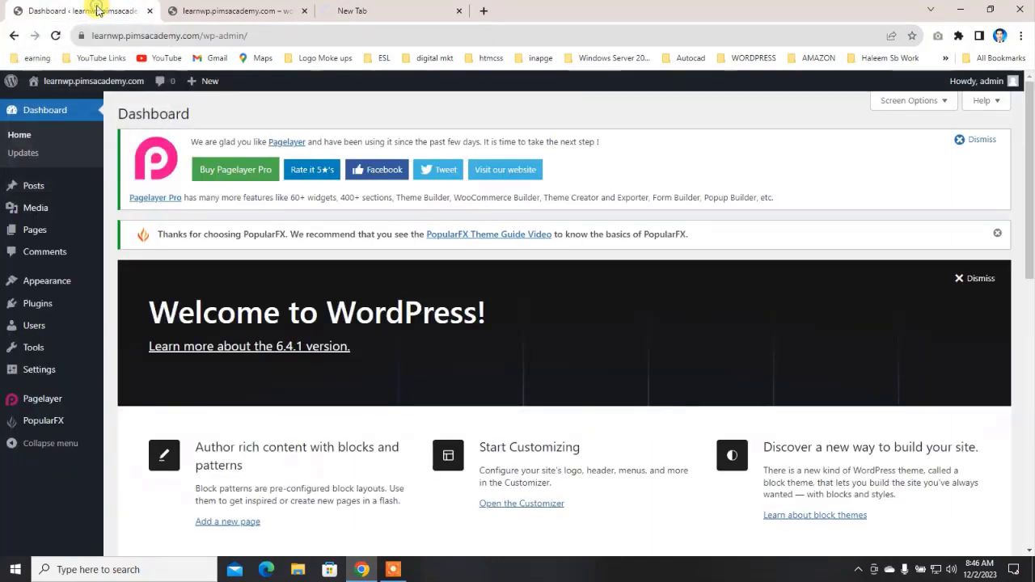
pyautogui.click(228, 9)
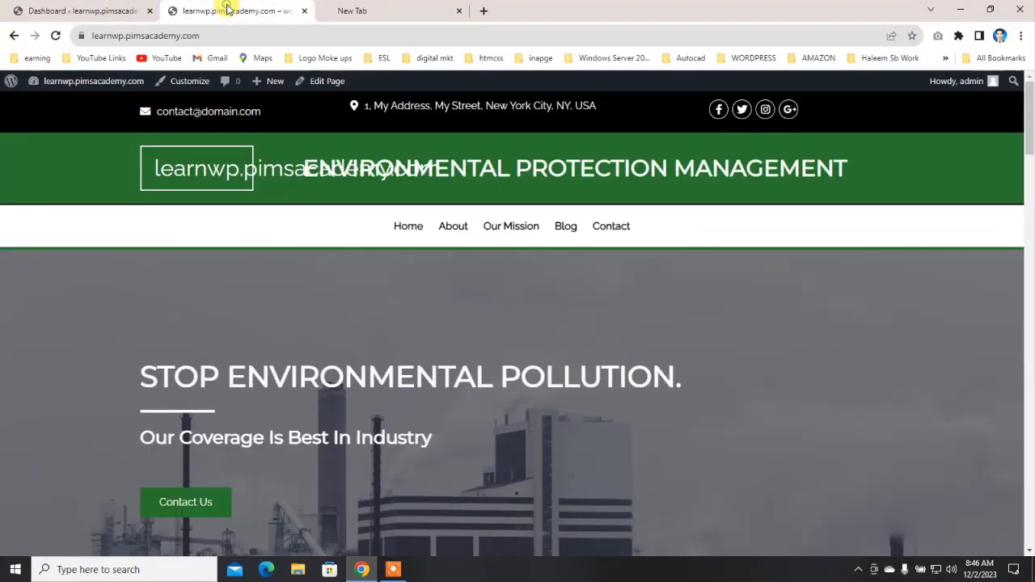
pyautogui.click(358, 13)
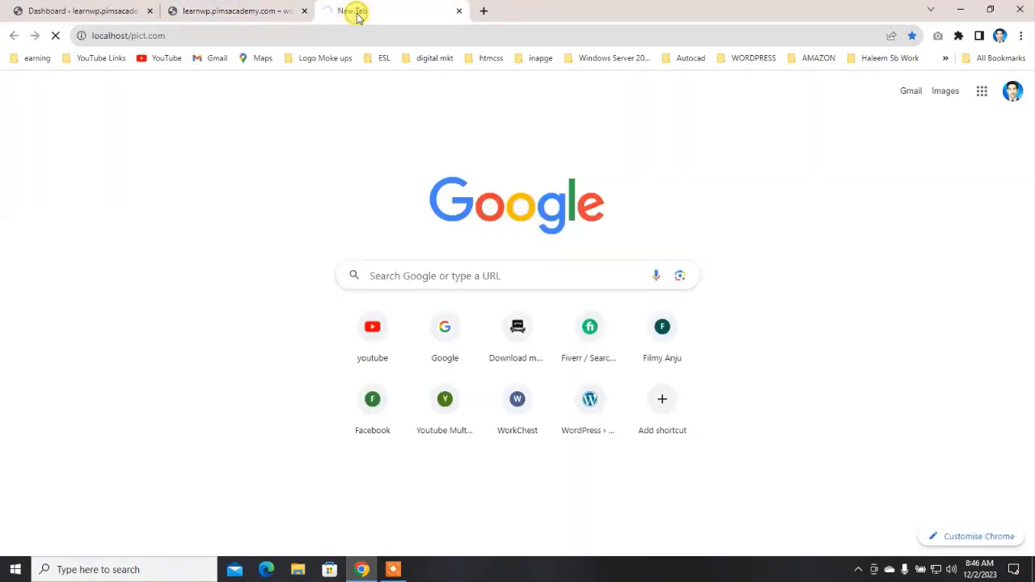
pyautogui.click(91, 16)
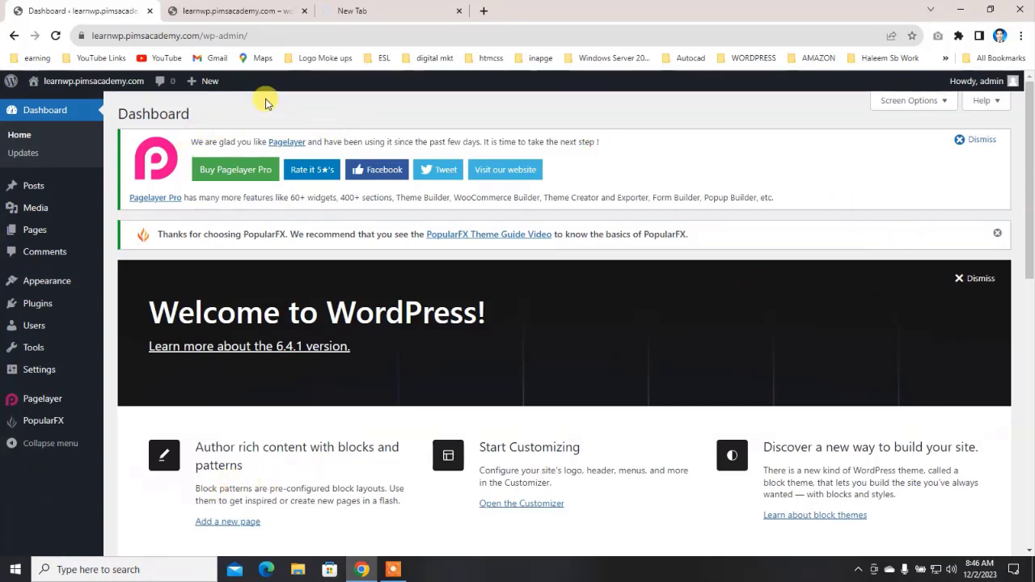
# Visit the live site from the WordPress dashboard and return to the dashboard.
pyautogui.moveTo(87, 82)
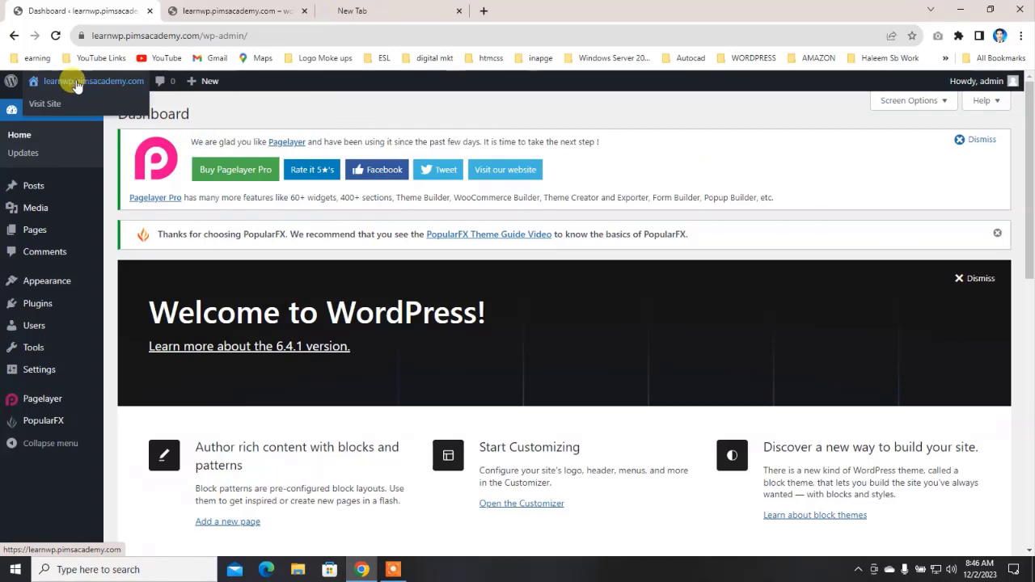
pyautogui.click(77, 83)
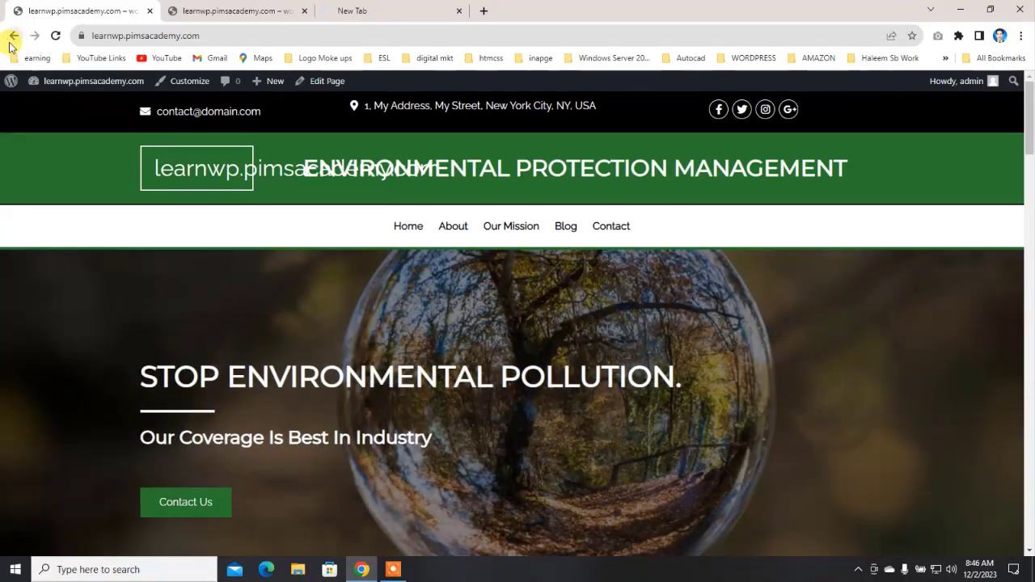
pyautogui.click(13, 36)
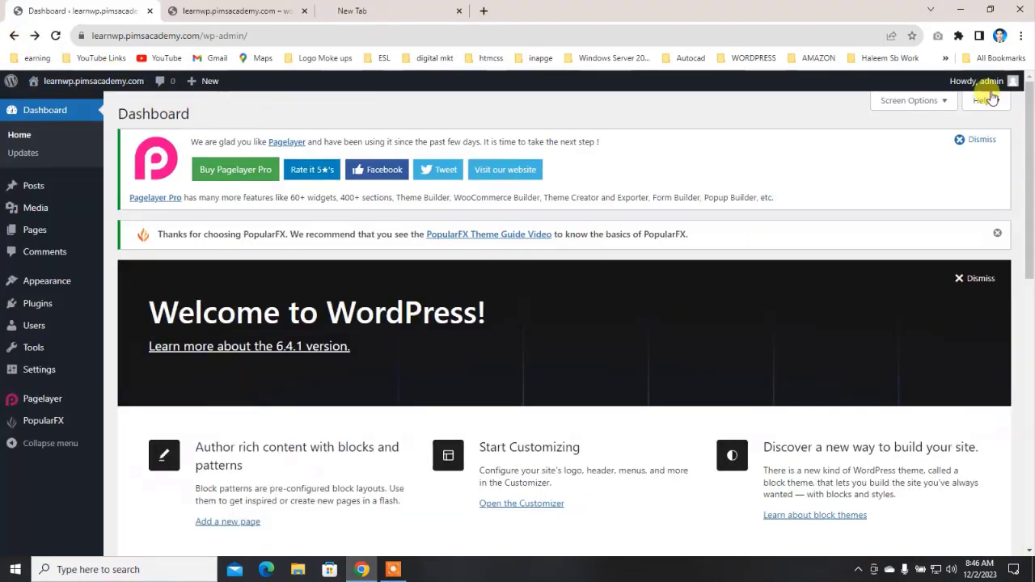
# Open the dashboard's Screen Options and compare the listed screen elements with the widgets shown on the dashboard.
pyautogui.moveTo(989, 82)
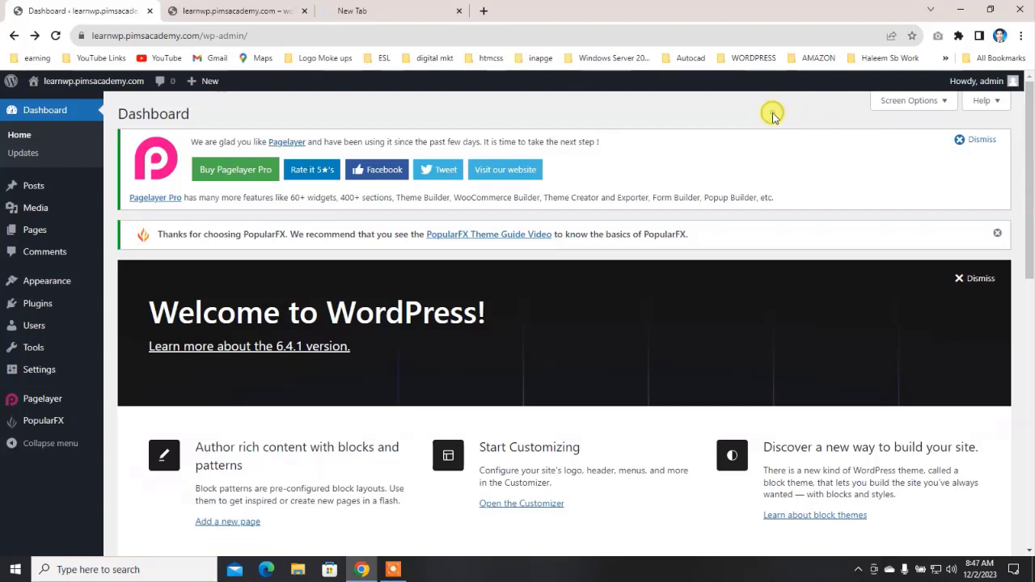
pyautogui.click(924, 101)
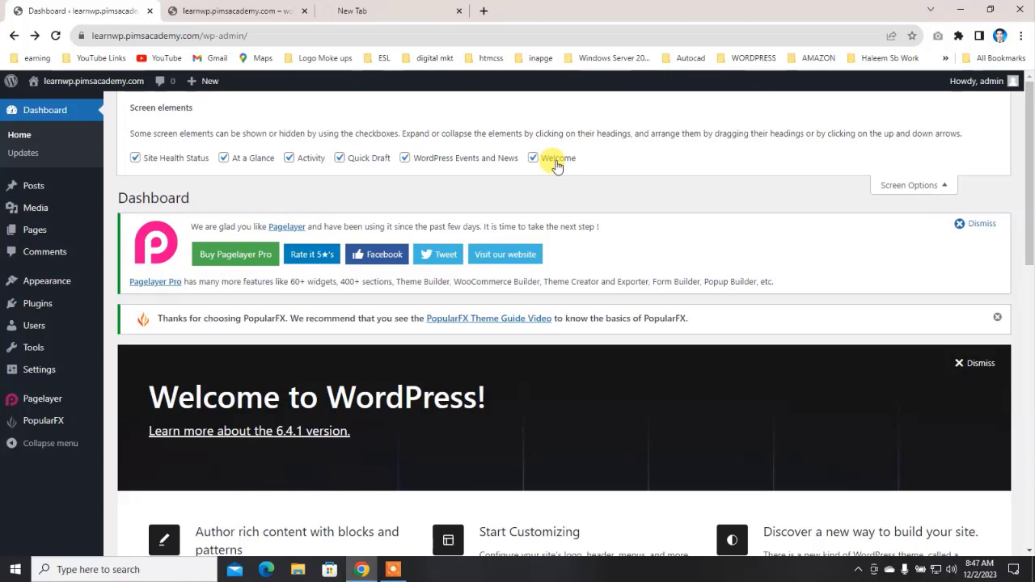
pyautogui.scroll(-10, 606, 296)
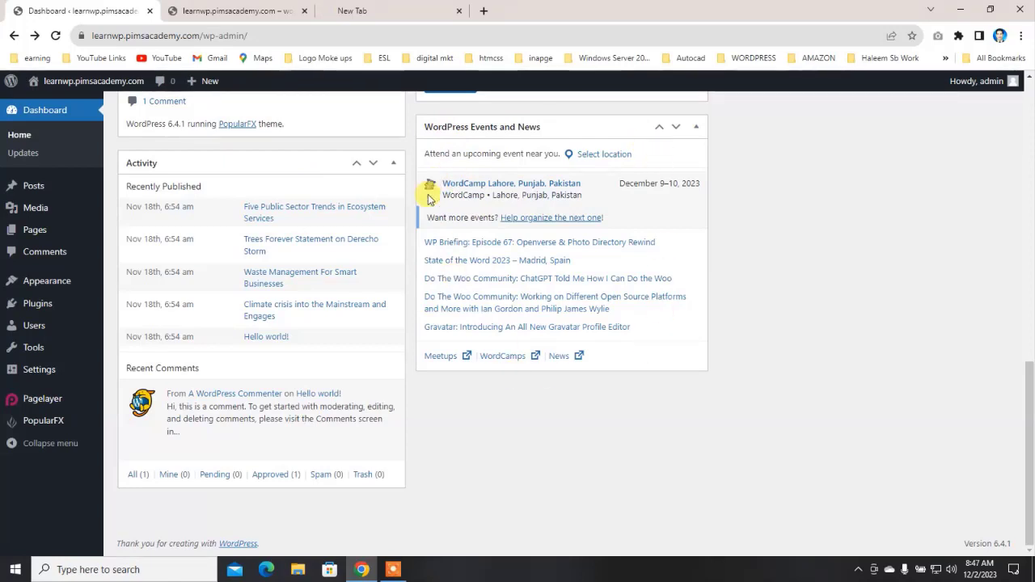
pyautogui.scroll(3, 432, 194)
pyautogui.scroll(1, 432, 202)
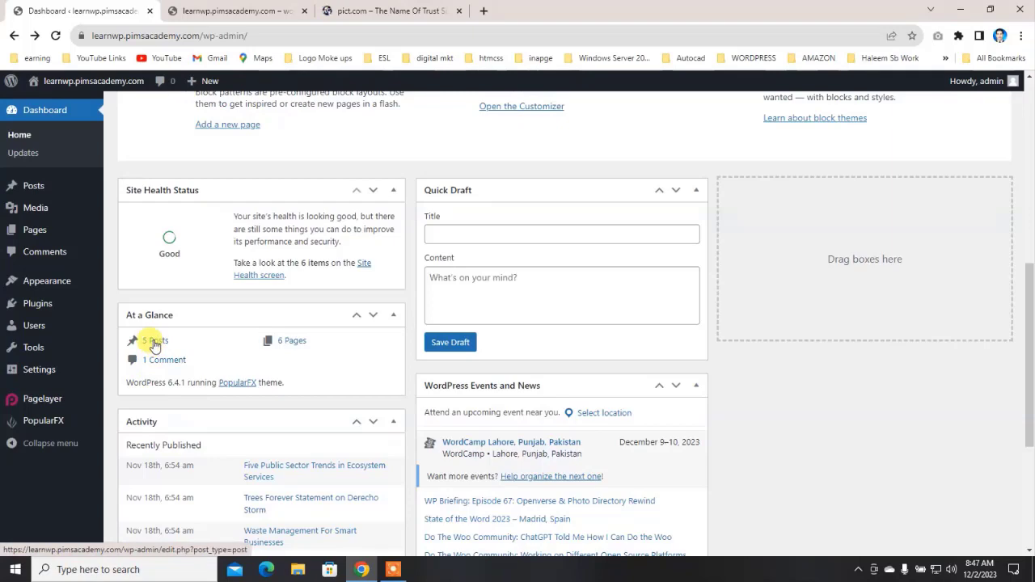
pyautogui.scroll(3, 488, 348)
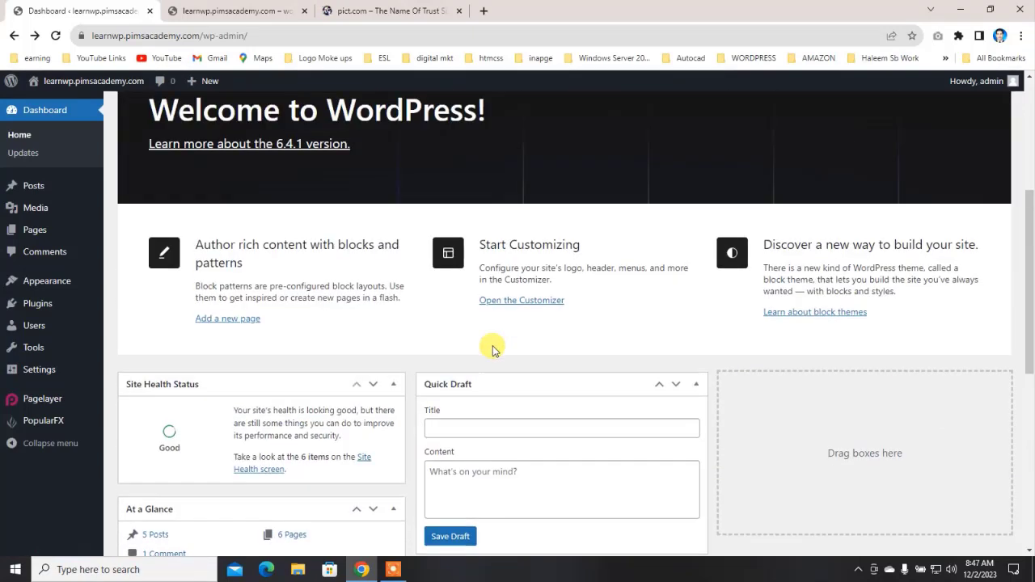
pyautogui.scroll(2, 495, 361)
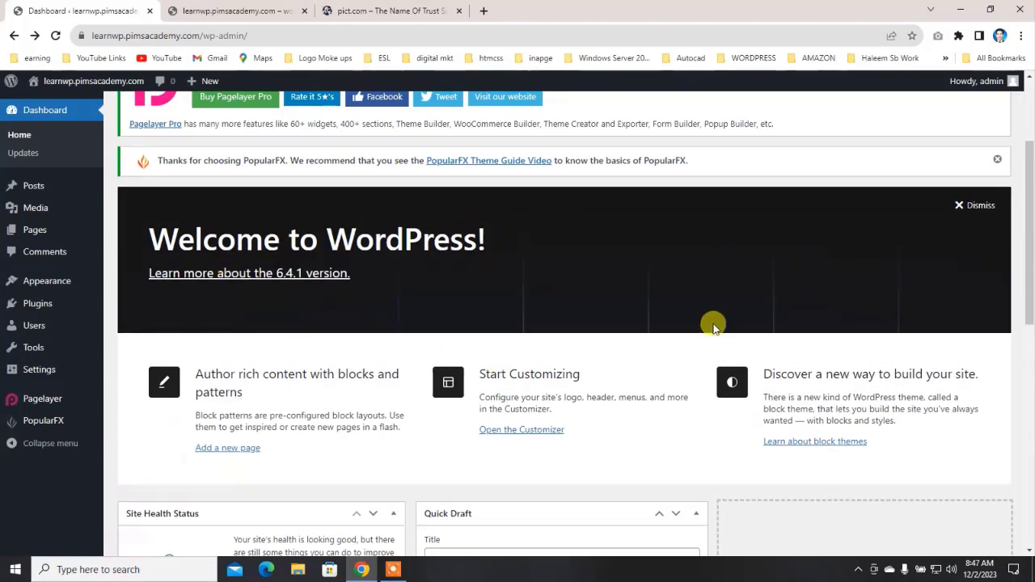
pyautogui.scroll(3, 482, 297)
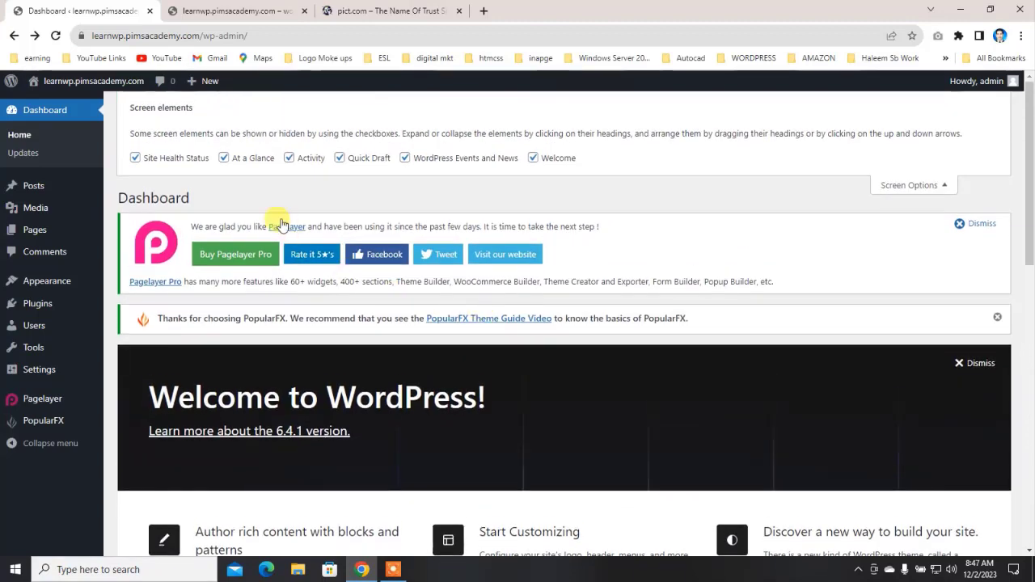
# Hide the Site Health Status, At a Glance, Activity, Quick Draft, WordPress Events and News, and Welcome elements from the dashboard.
pyautogui.click(224, 157)
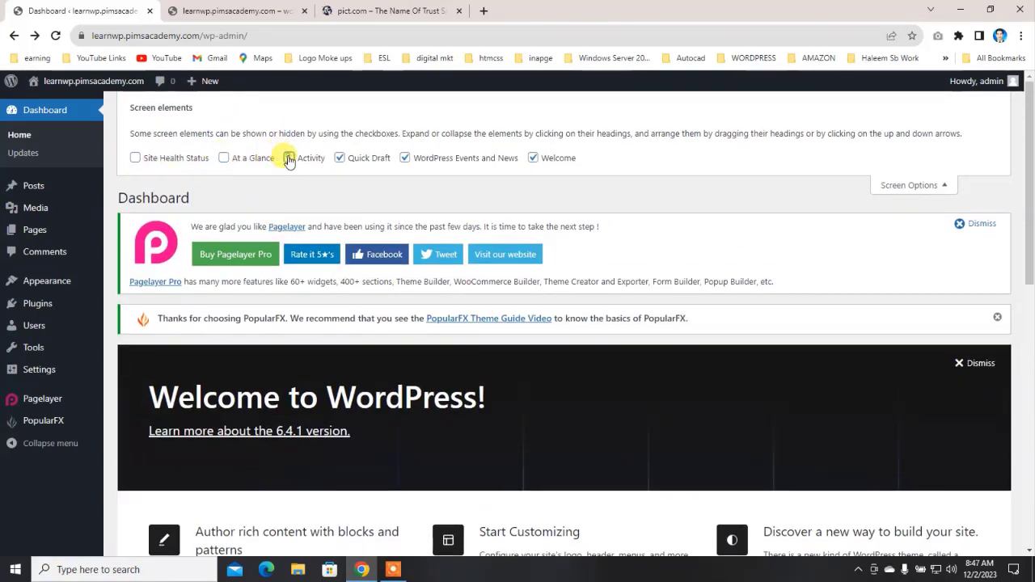
pyautogui.click(289, 157)
pyautogui.click(339, 157)
pyautogui.click(404, 158)
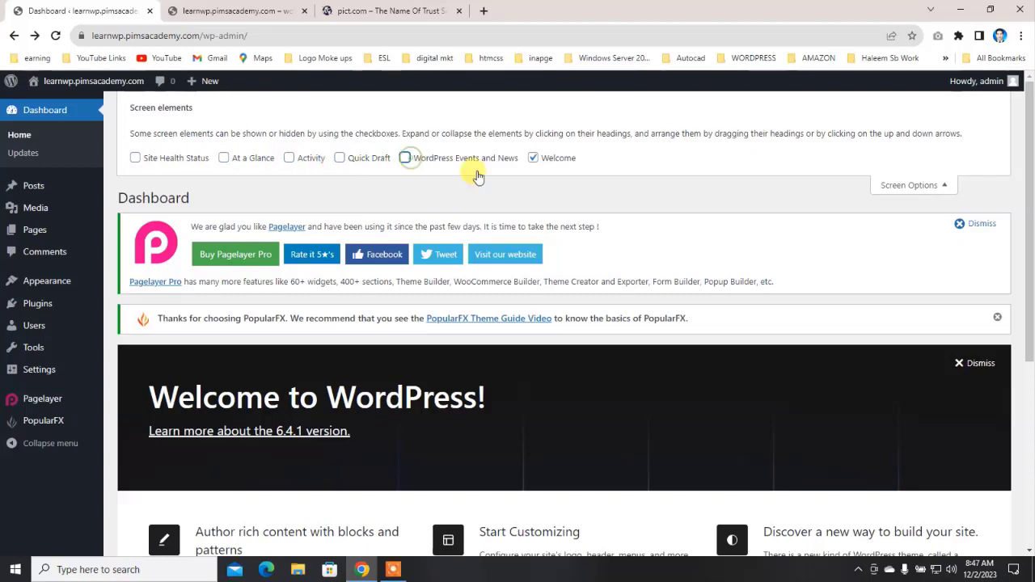
pyautogui.click(533, 158)
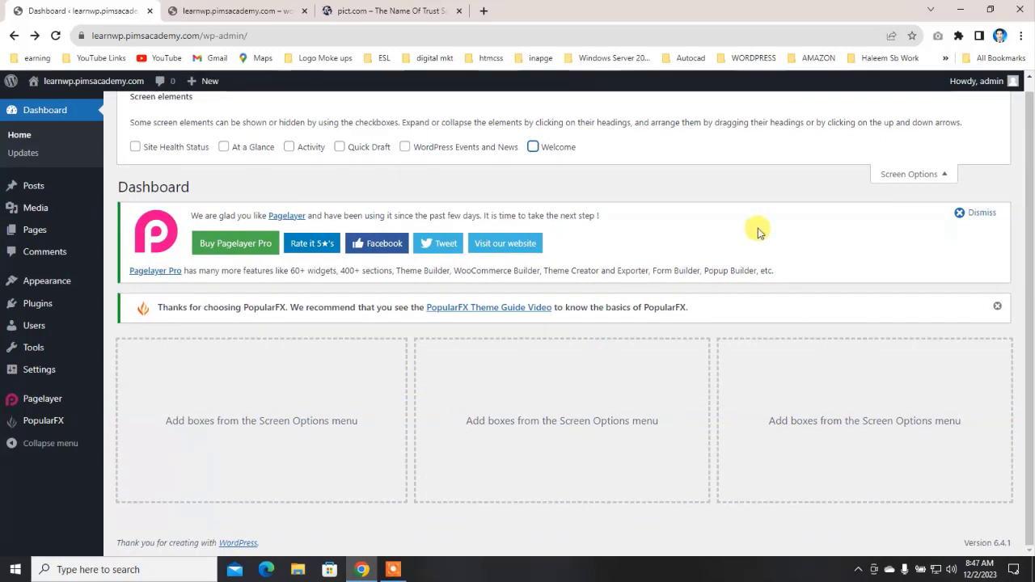
# Dismiss the PopularFX and Pagelayer promotional notices on the dashboard.
pyautogui.click(998, 308)
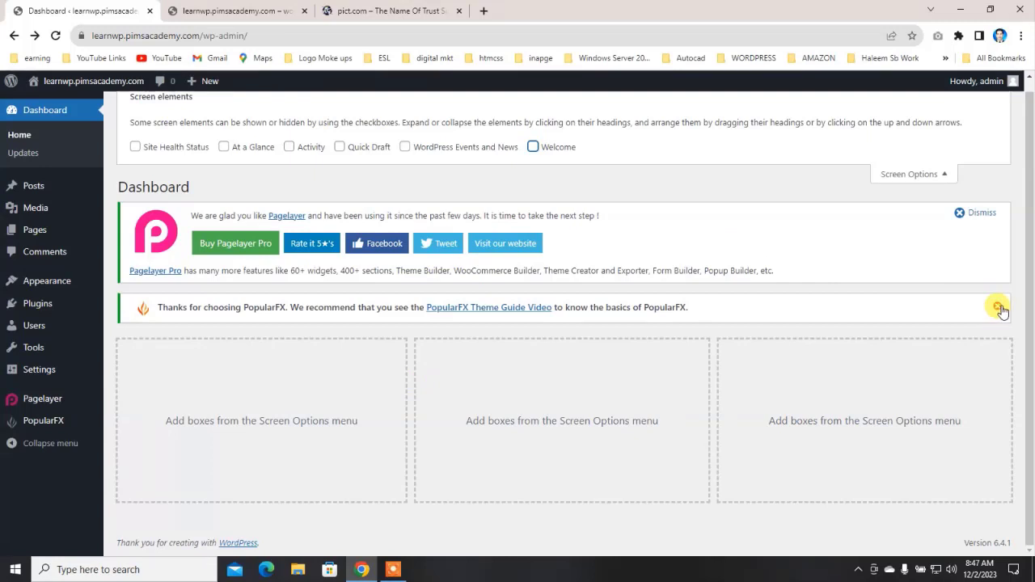
pyautogui.click(984, 223)
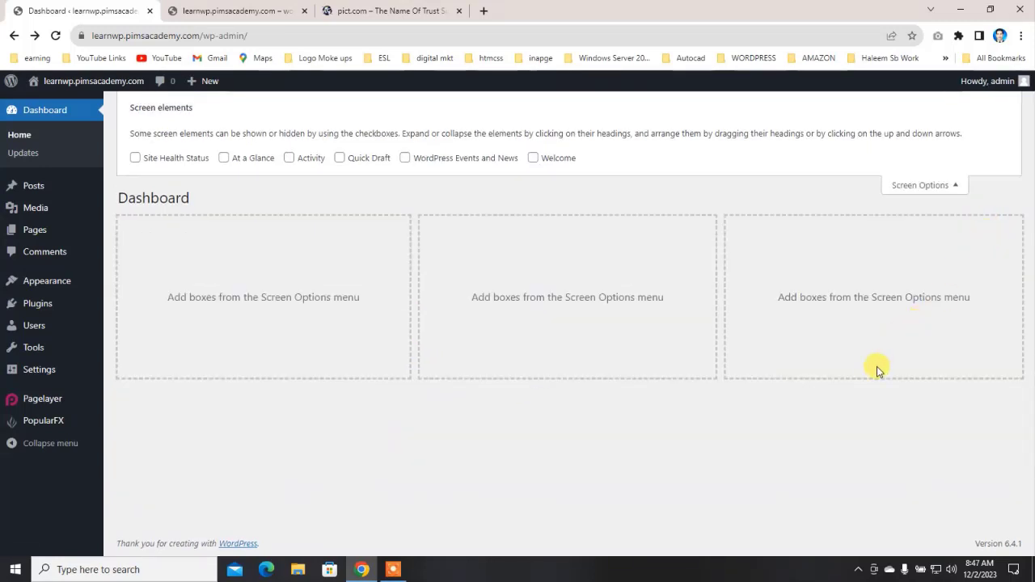
# Show all six screen elements on the dashboard again, from Site Health Status to Welcome, and look over the widgets.
pyautogui.click(135, 159)
pyautogui.click(224, 159)
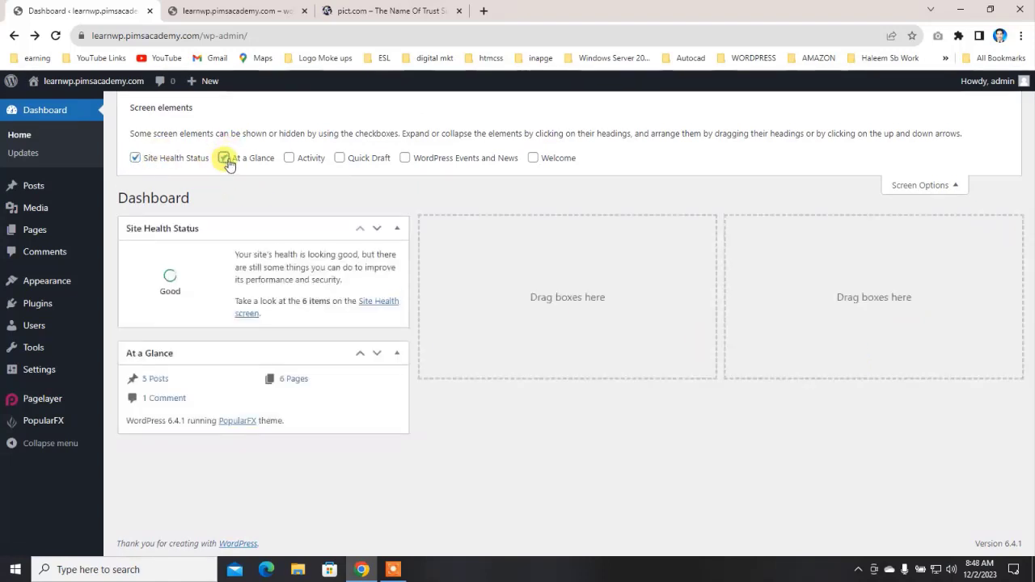
pyautogui.click(288, 159)
pyautogui.click(340, 159)
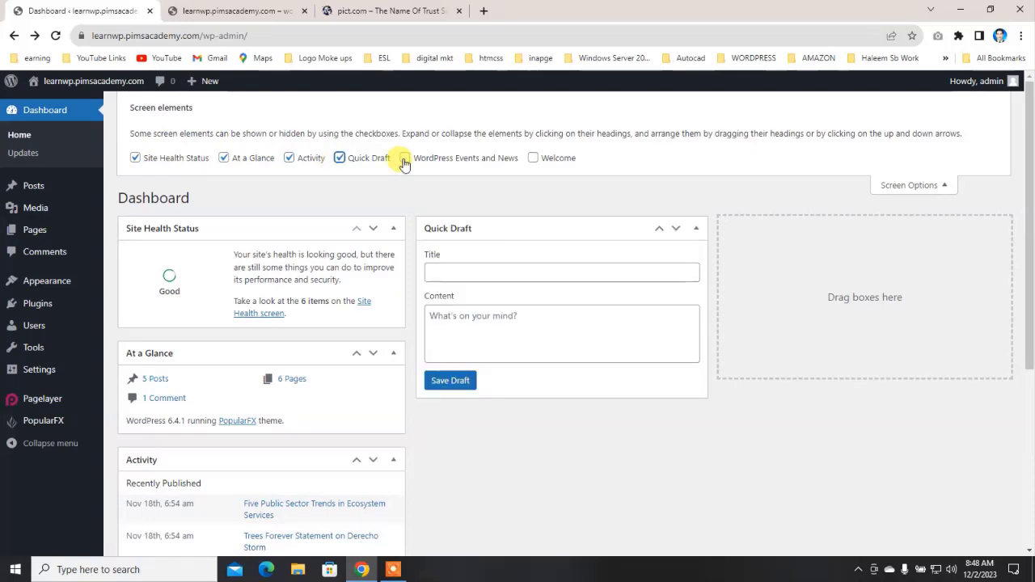
pyautogui.click(411, 160)
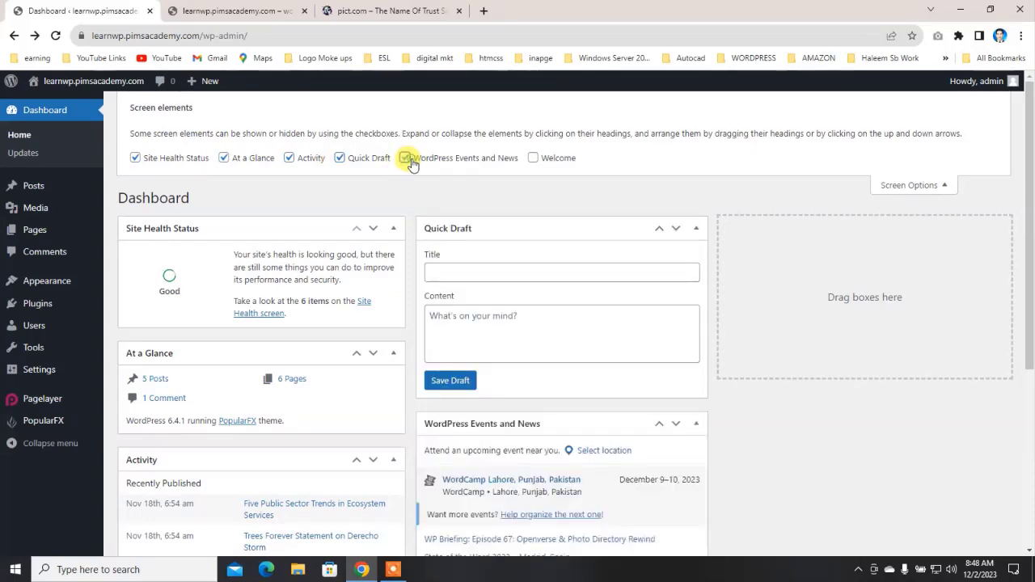
pyautogui.click(533, 159)
pyautogui.scroll(-7, 536, 369)
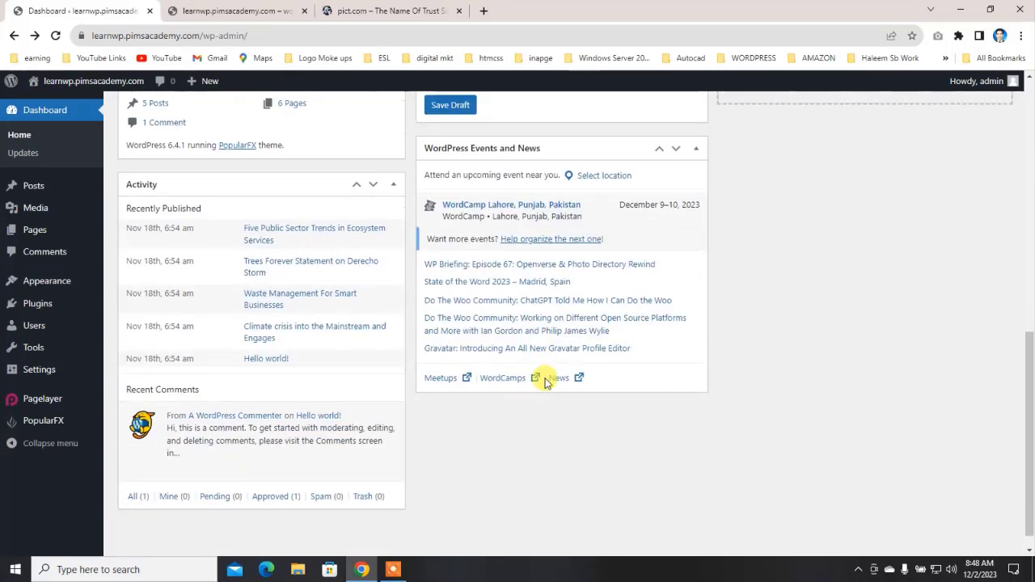
pyautogui.scroll(8, 841, 444)
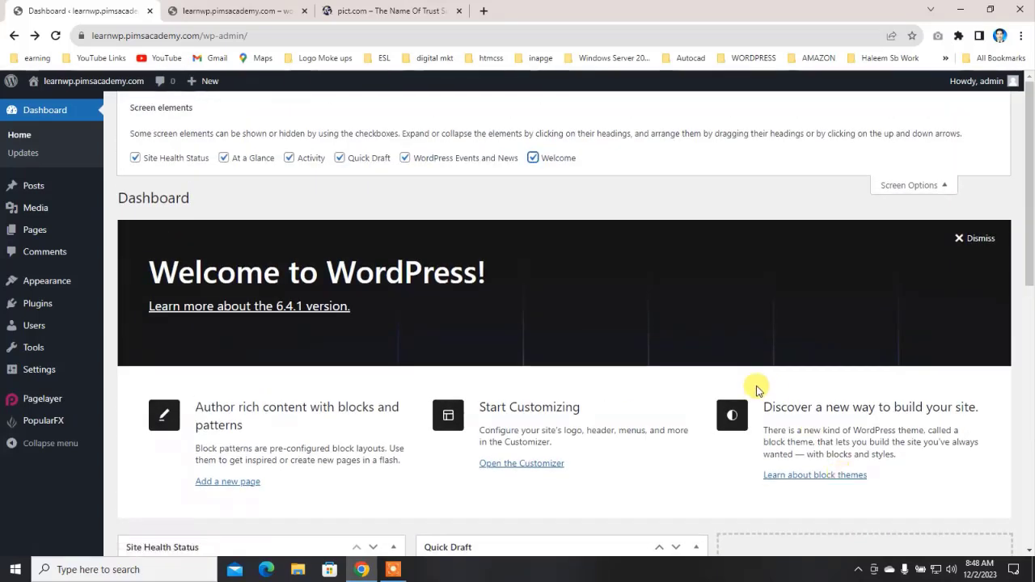
# Open the list of all posts on the site.
pyautogui.click(29, 188)
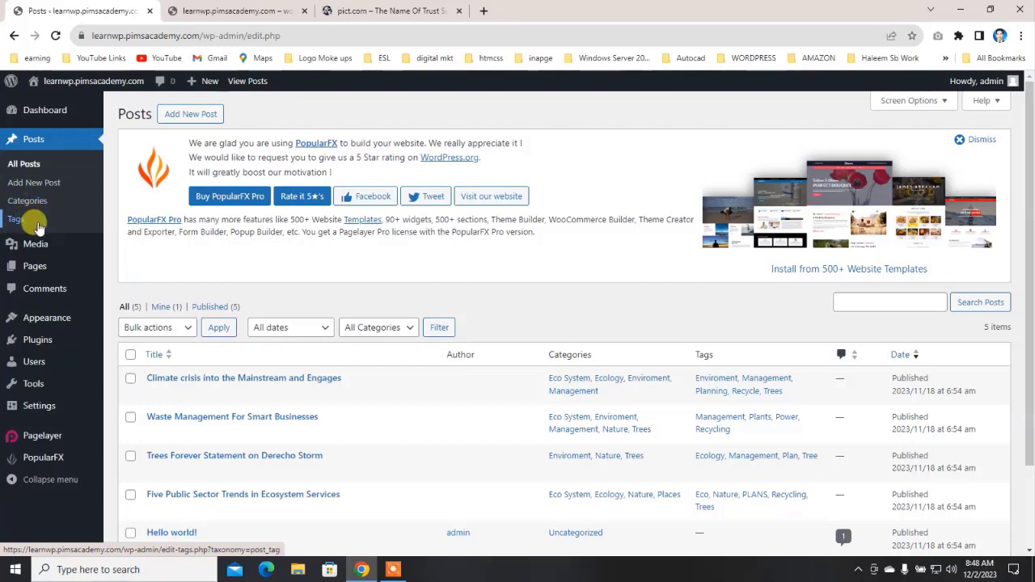
# Look through the images in the Media Library and open the page for uploading new media files.
pyautogui.moveTo(44, 245)
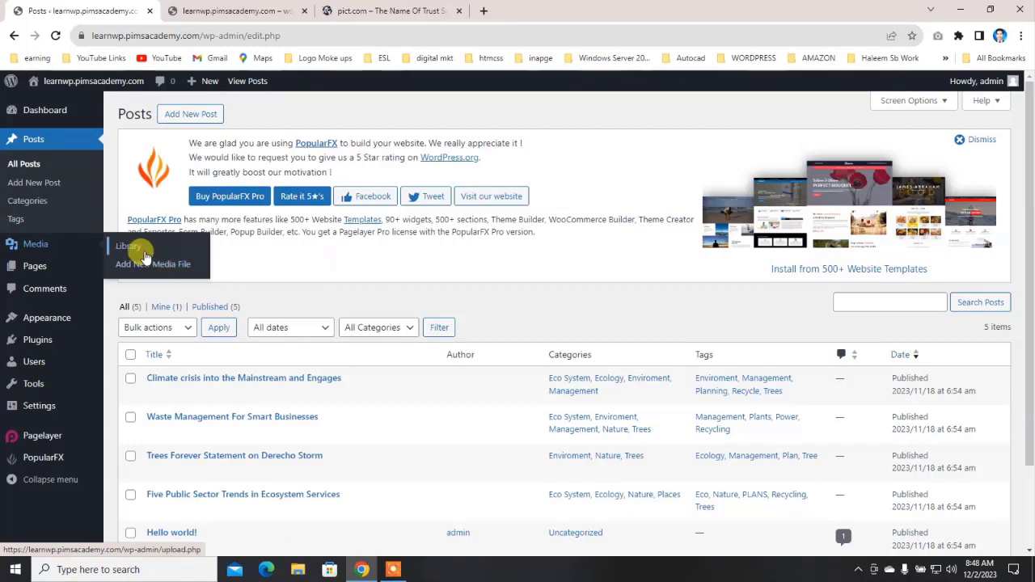
pyautogui.click(53, 250)
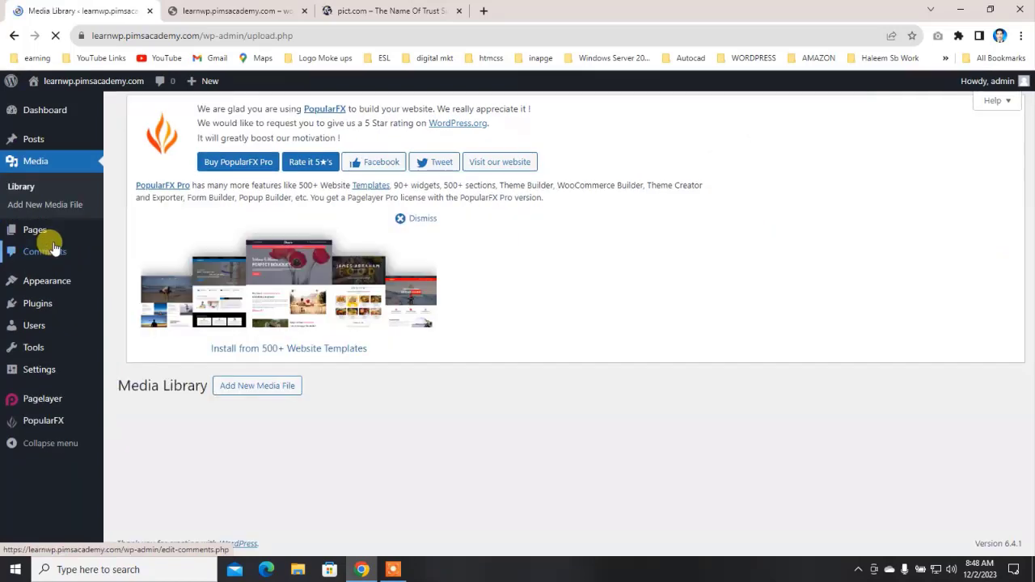
pyautogui.scroll(-3, 368, 324)
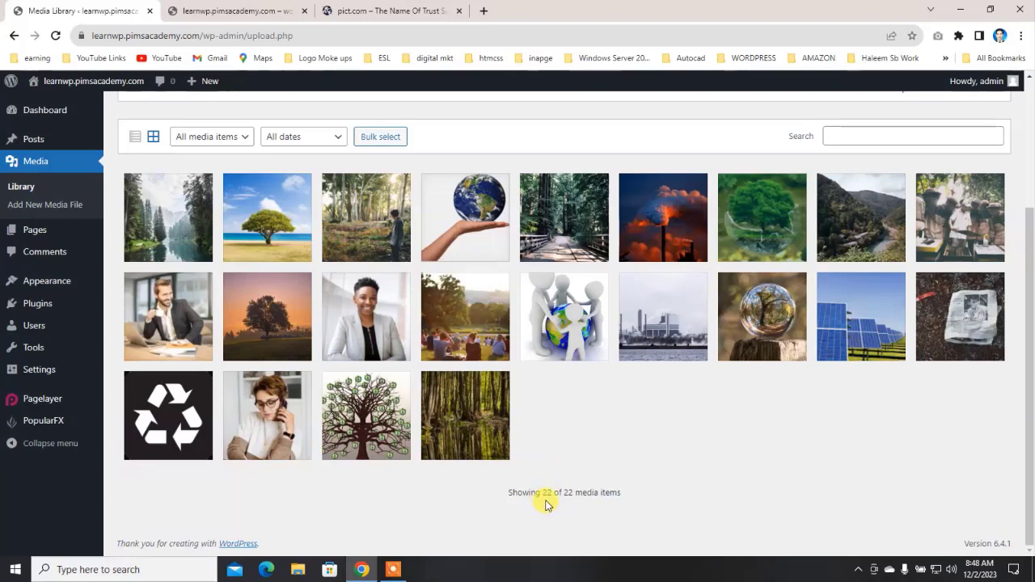
pyautogui.moveTo(536, 492); pyautogui.dragTo(633, 492)
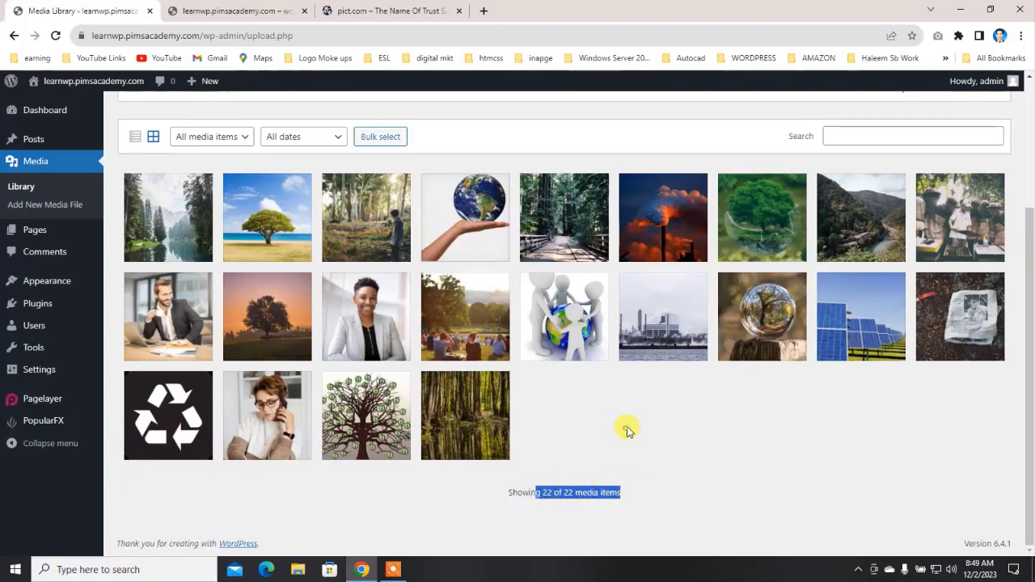
pyautogui.scroll(3, 623, 434)
pyautogui.scroll(-2, 619, 437)
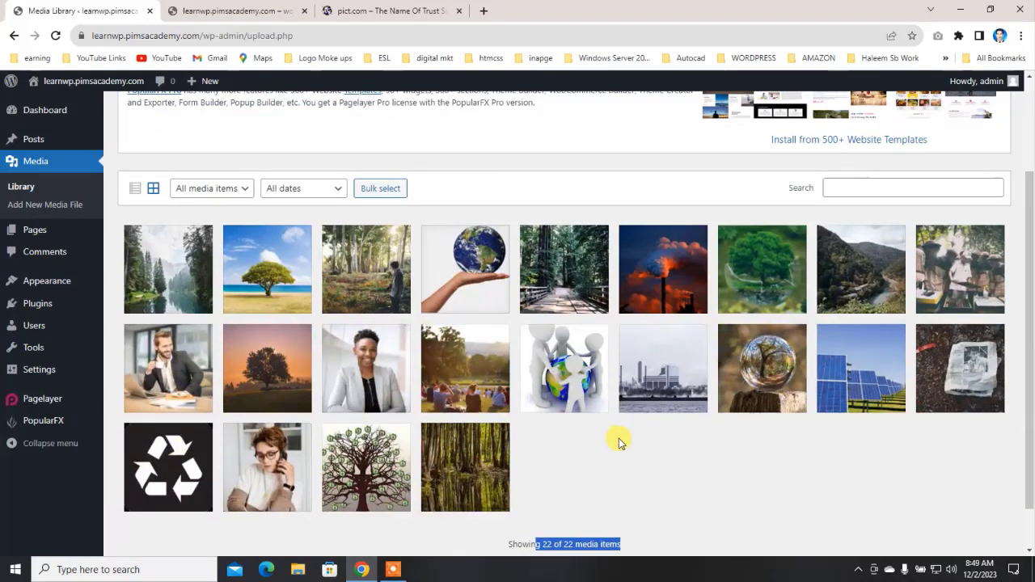
pyautogui.moveTo(30, 238)
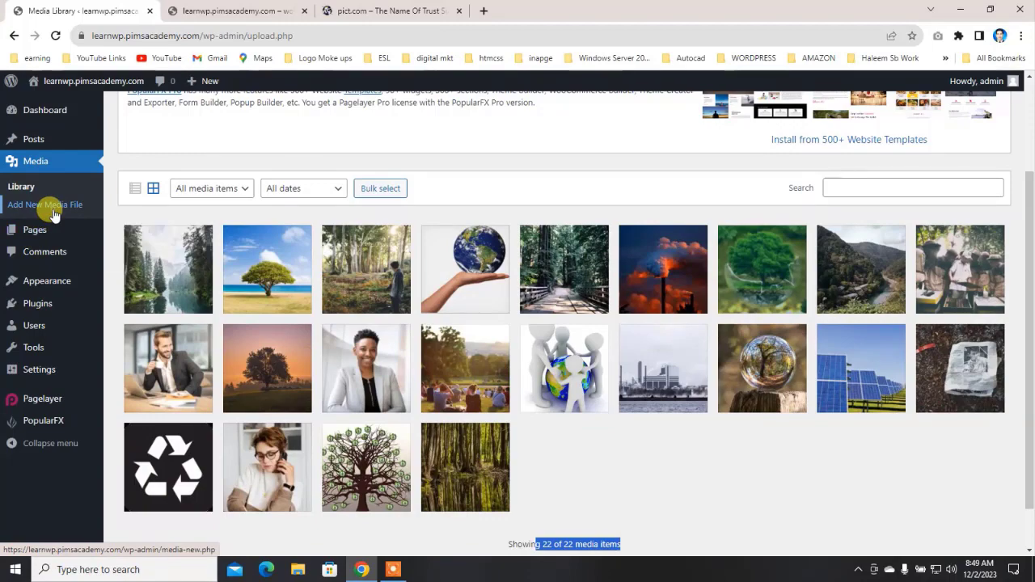
pyautogui.click(51, 210)
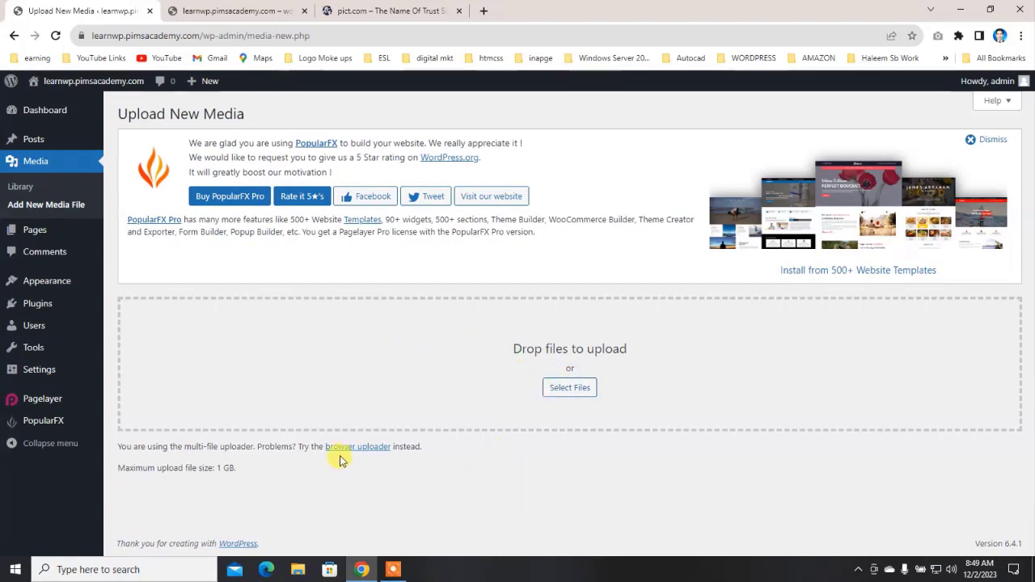
# Open the list of all pages and look through its entries and the option for adding a new page.
pyautogui.moveTo(22, 235)
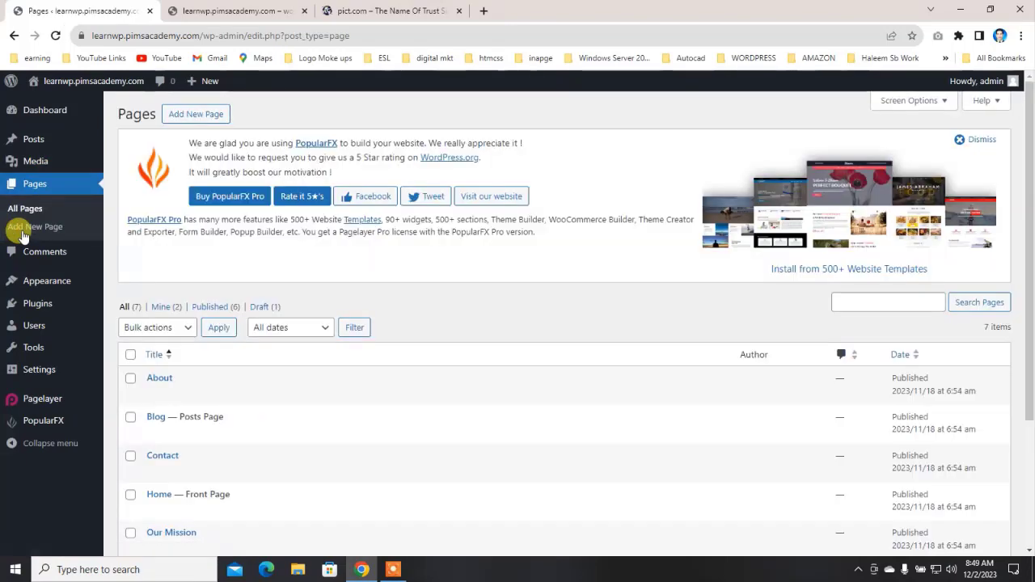
pyautogui.scroll(-3, 181, 368)
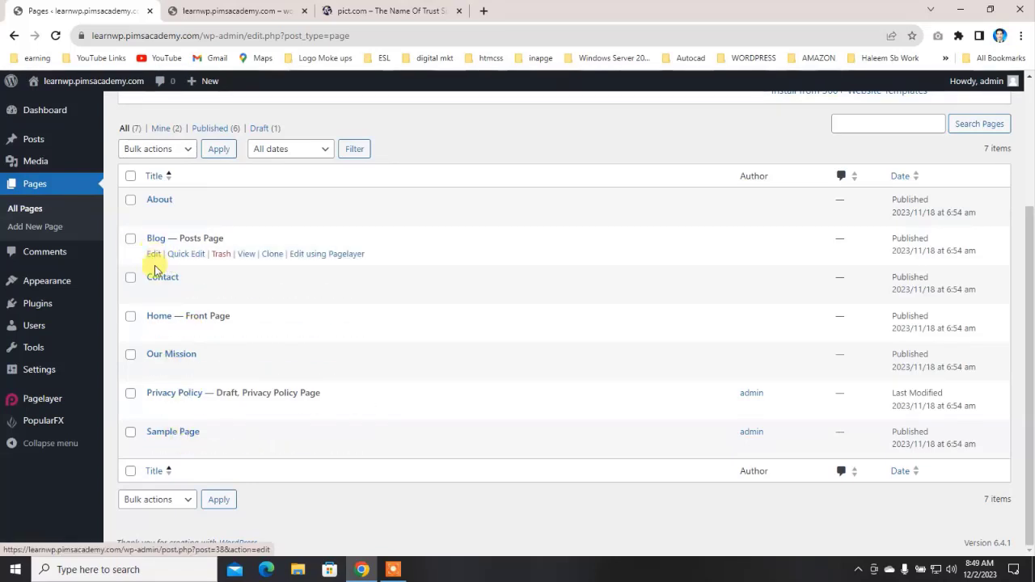
pyautogui.scroll(3, 232, 291)
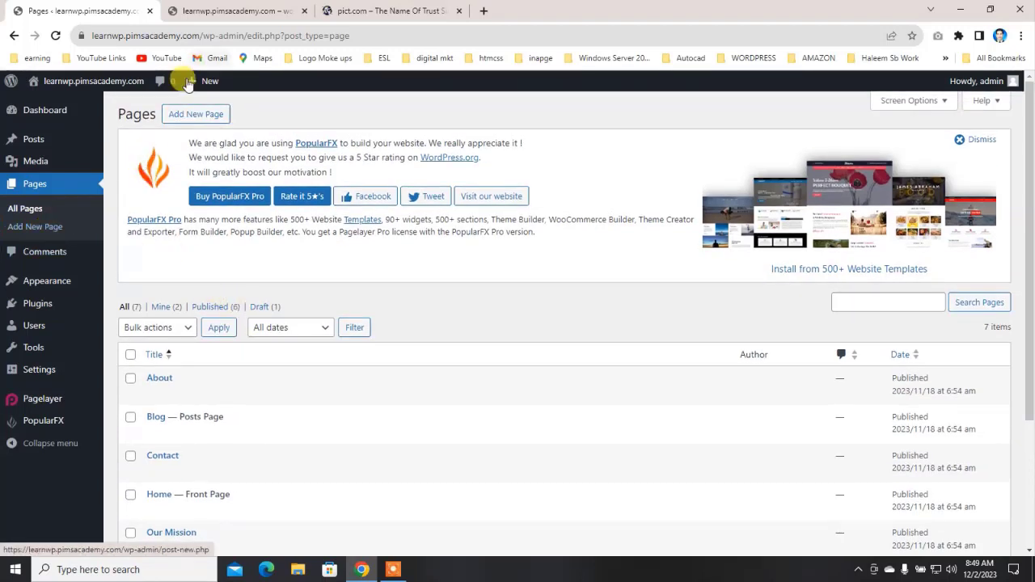
pyautogui.click(184, 128)
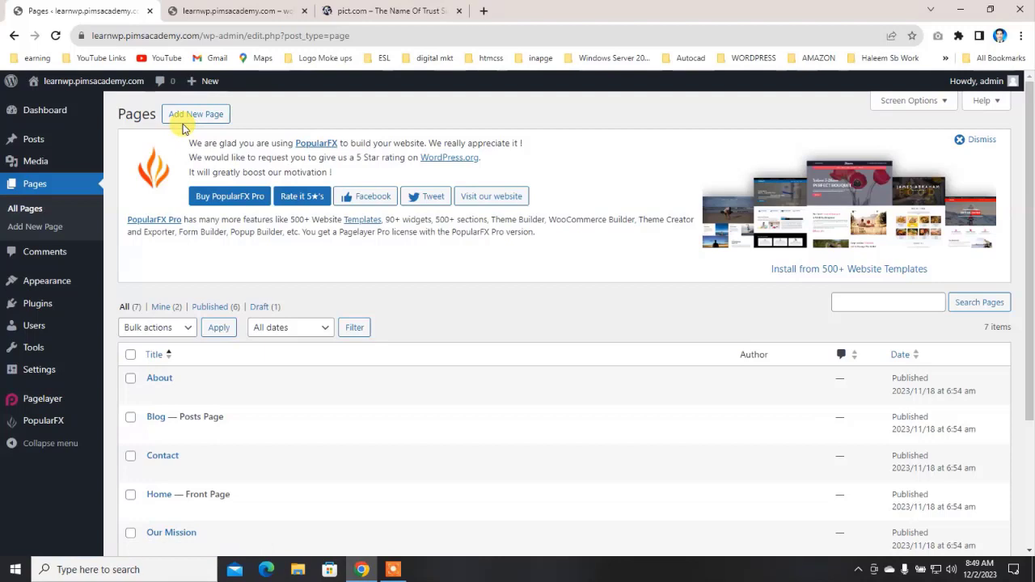
# View the site's comments, and look through the list of installed plugins.
pyautogui.click(27, 253)
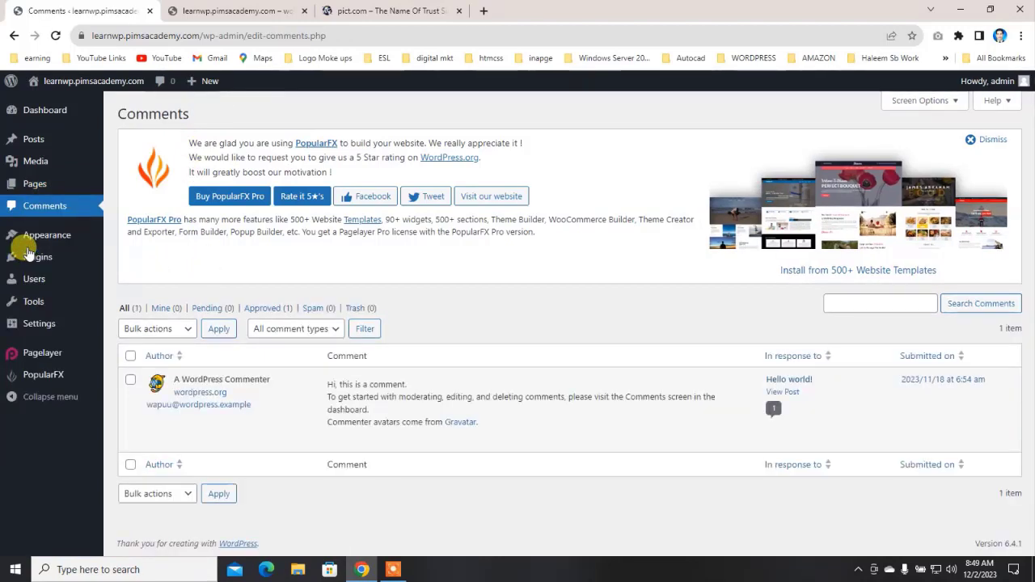
pyautogui.moveTo(18, 142)
pyautogui.moveTo(260, 451)
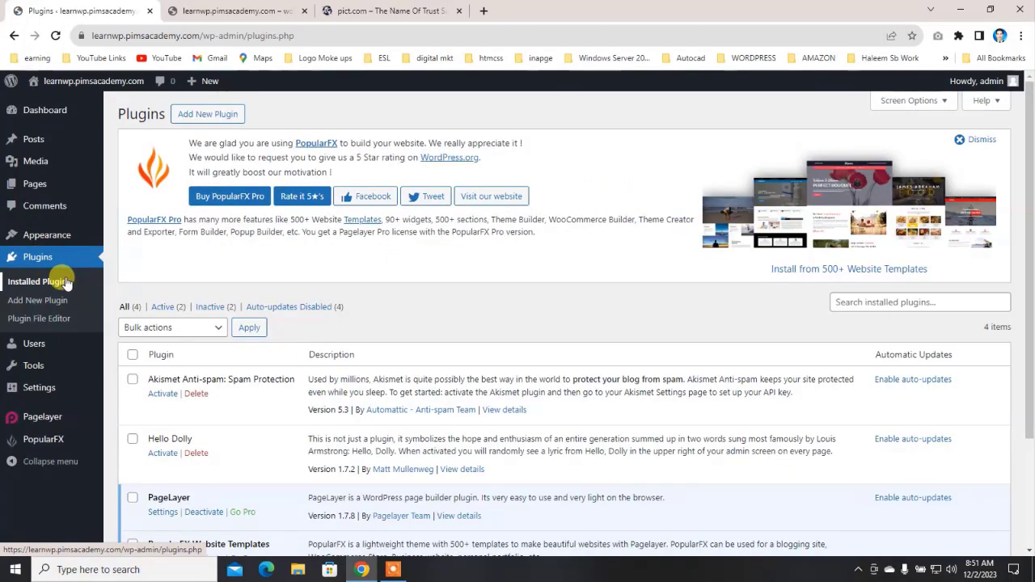
pyautogui.scroll(-3, 266, 347)
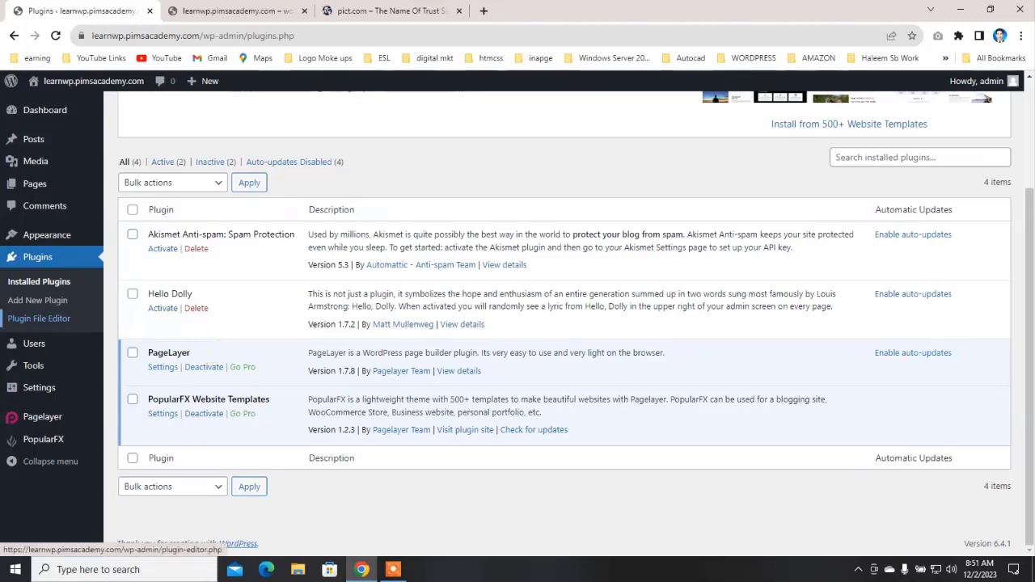
pyautogui.moveTo(40, 349)
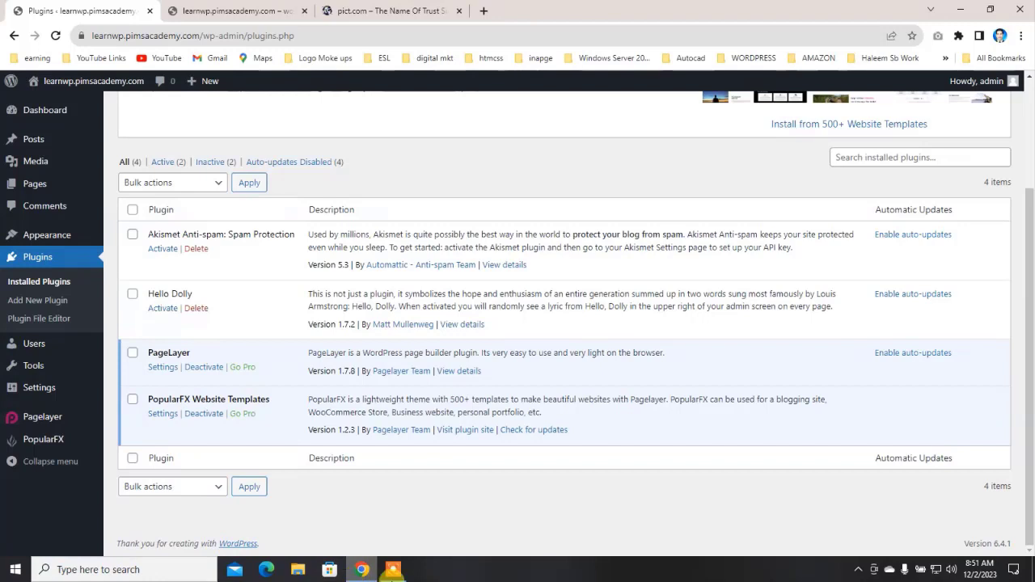
pyautogui.click(392, 569)
pyautogui.click(614, 549)
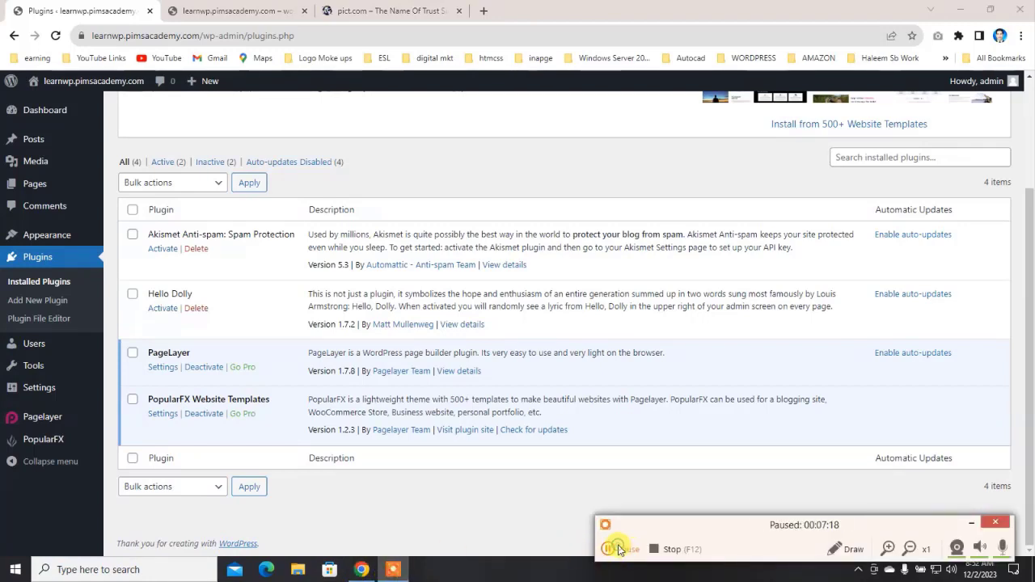
pyautogui.click(617, 549)
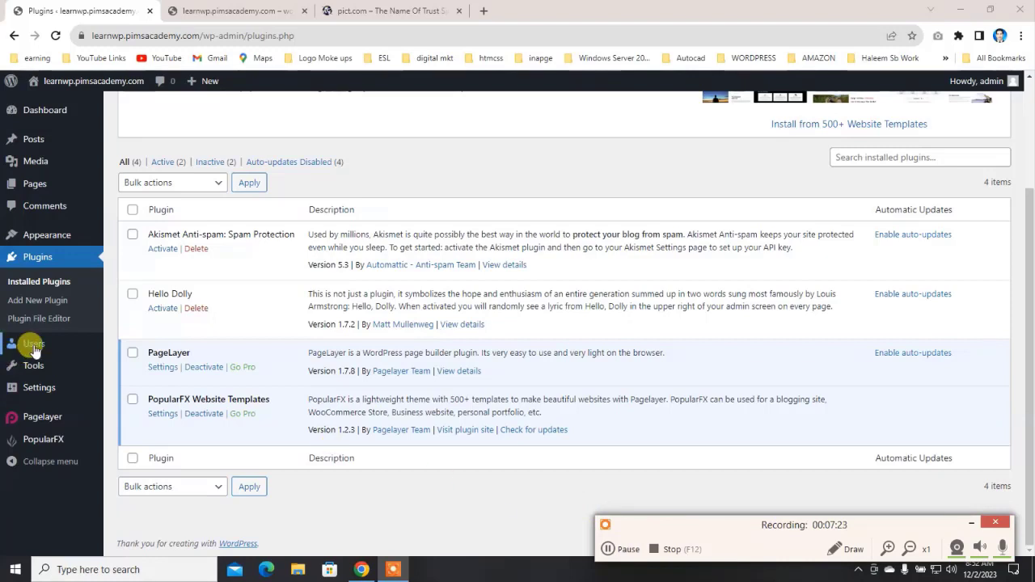
# View the list of all users, and look through the form for adding a new user and its selectable roles.
pyautogui.moveTo(34, 353)
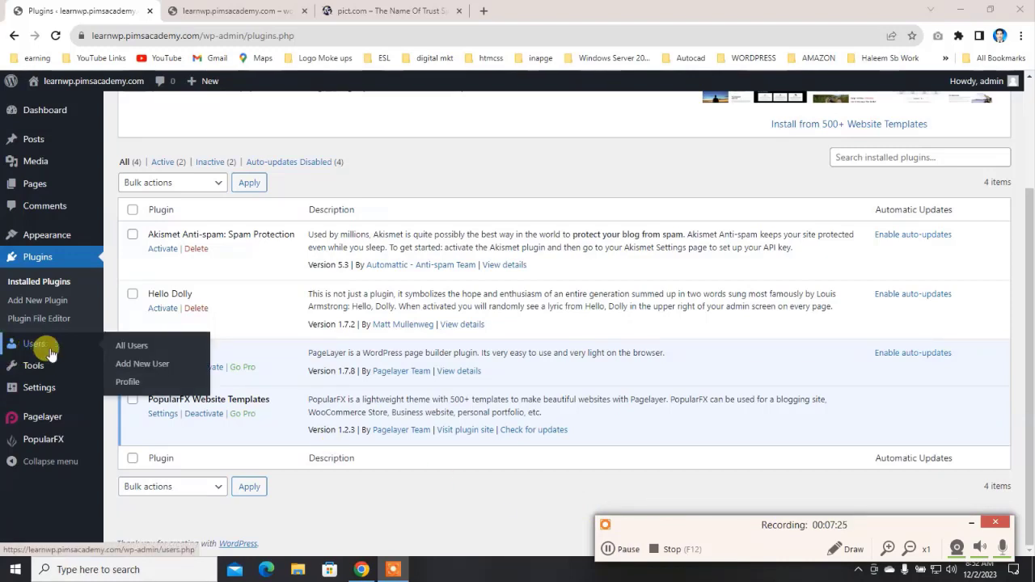
pyautogui.click(139, 348)
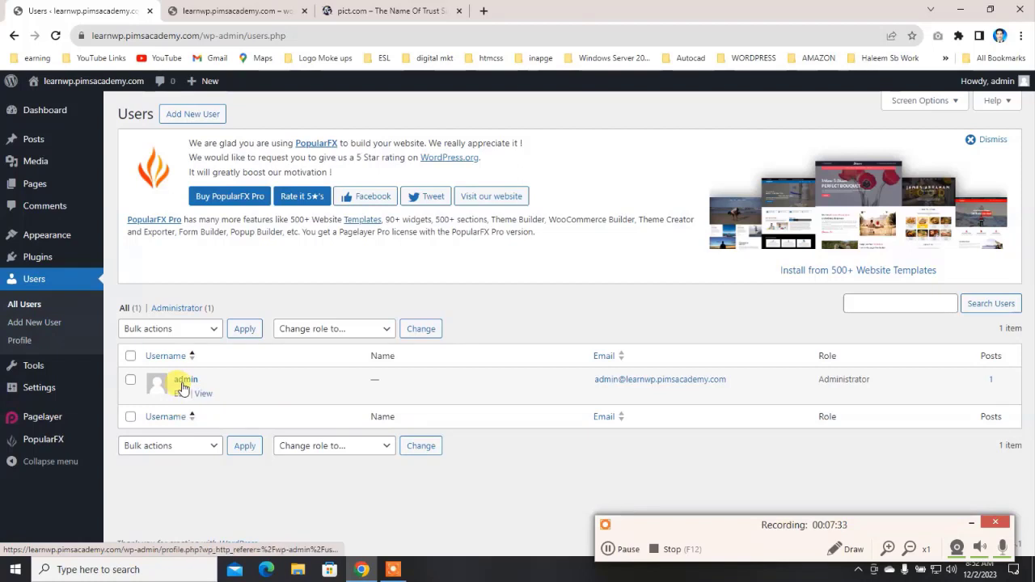
pyautogui.click(25, 322)
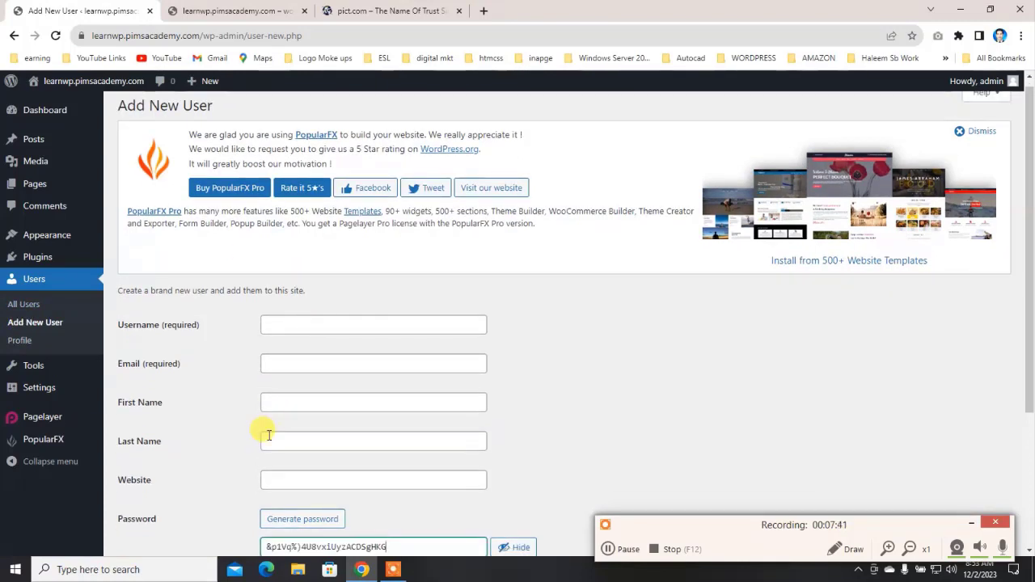
pyautogui.scroll(-3, 303, 464)
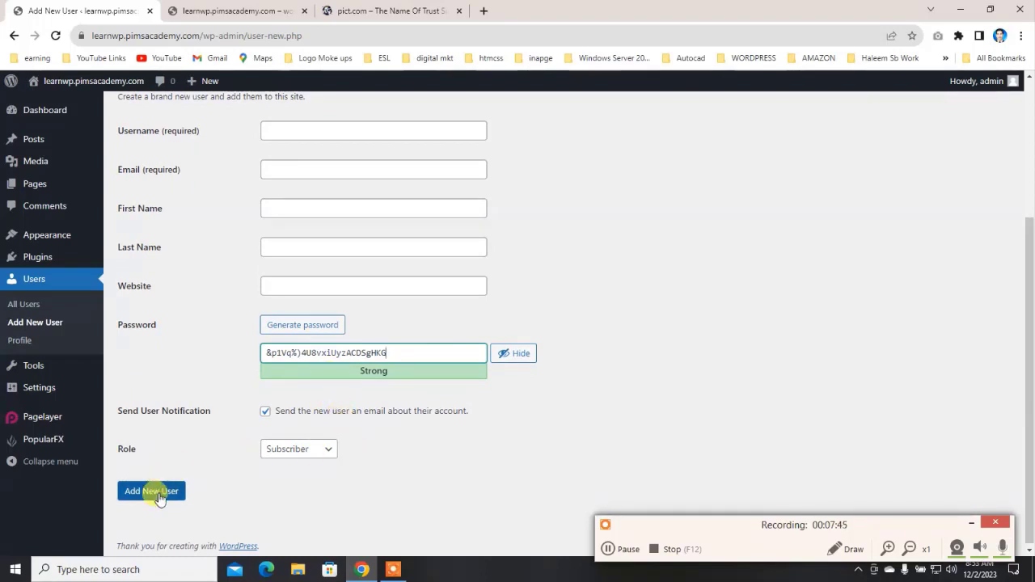
pyautogui.click(294, 452)
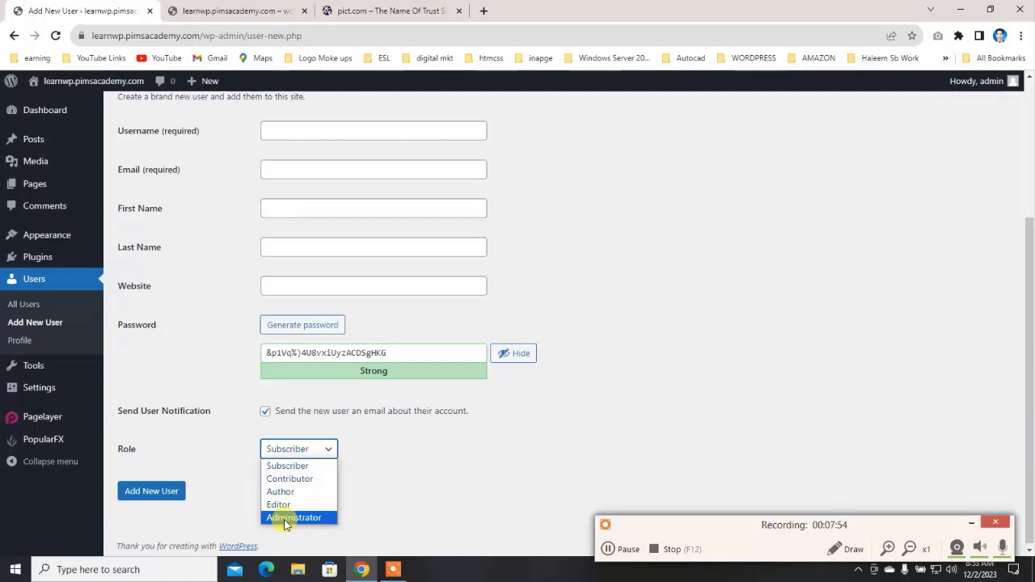
pyautogui.click(439, 489)
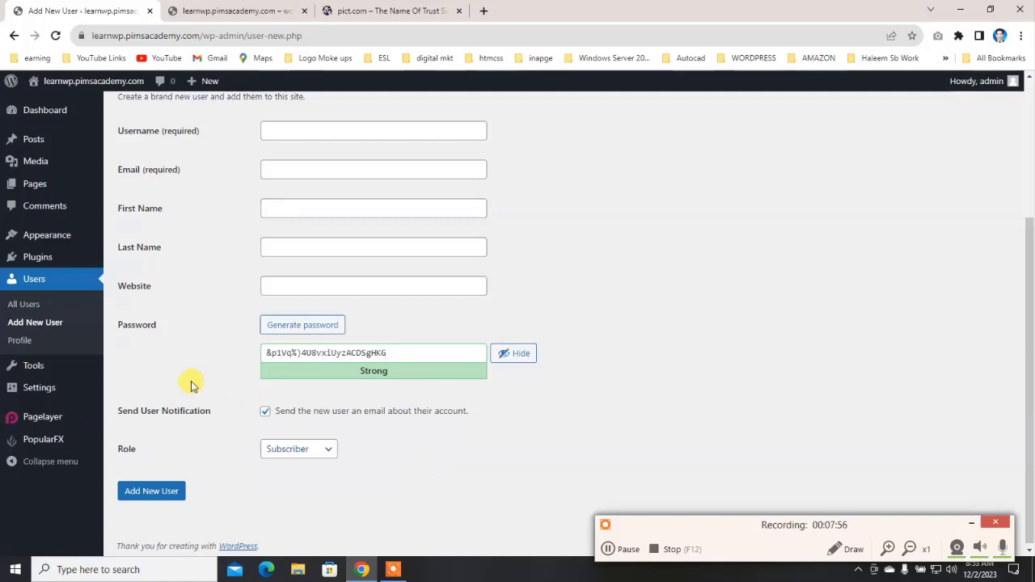
# Open the admin account's profile page and look through its personal options and name settings.
pyautogui.click(24, 341)
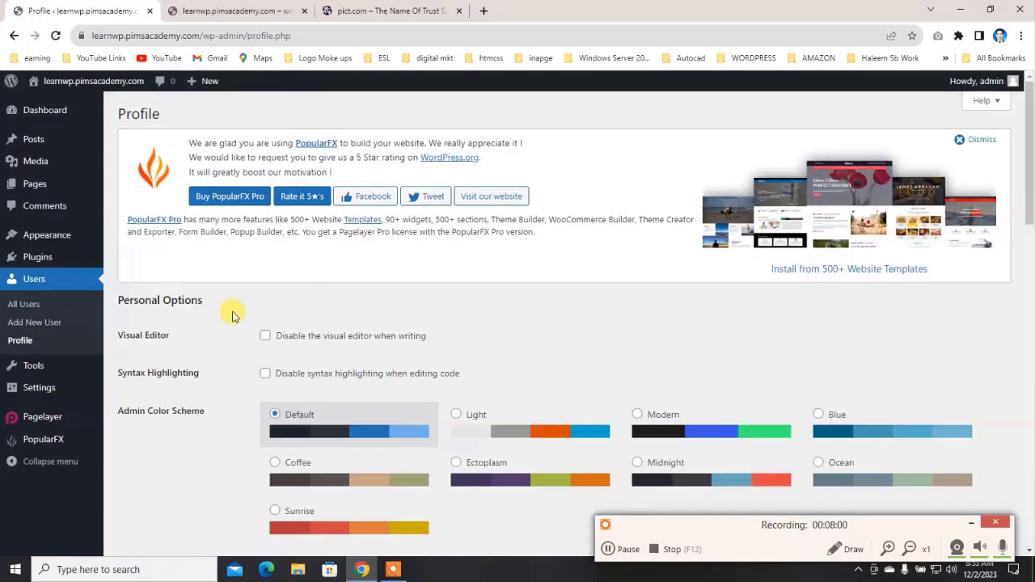
pyautogui.scroll(-4, 332, 363)
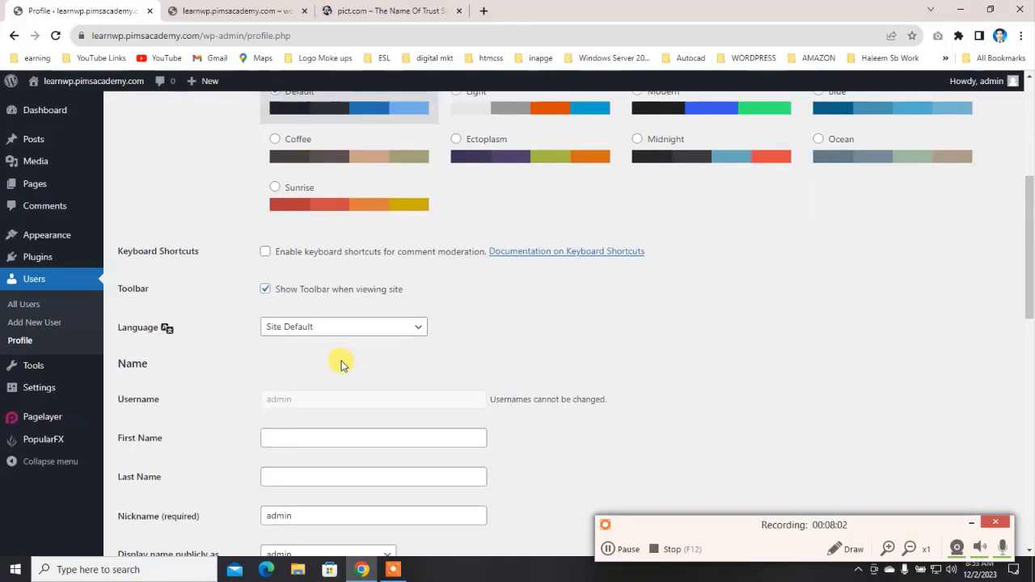
# Look through the options available under Tools, Settings, Pagelayer and PopularFX.
pyautogui.moveTo(42, 370)
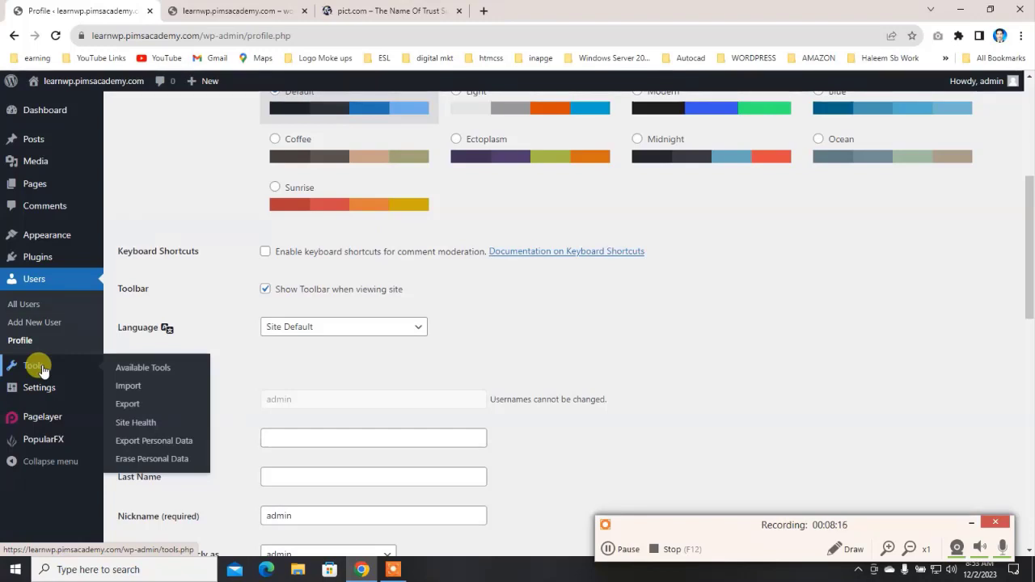
pyautogui.moveTo(38, 393)
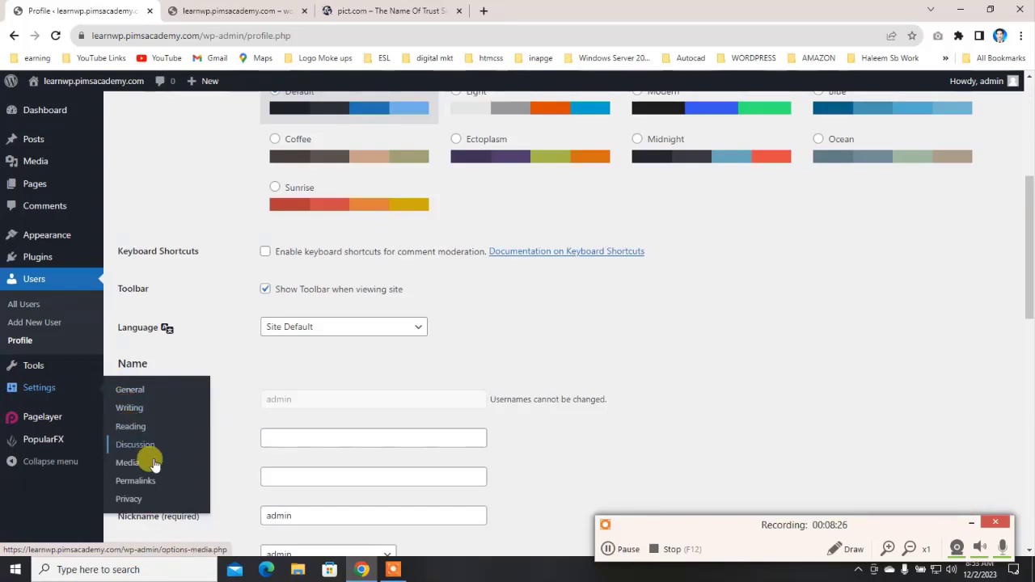
pyautogui.moveTo(34, 422)
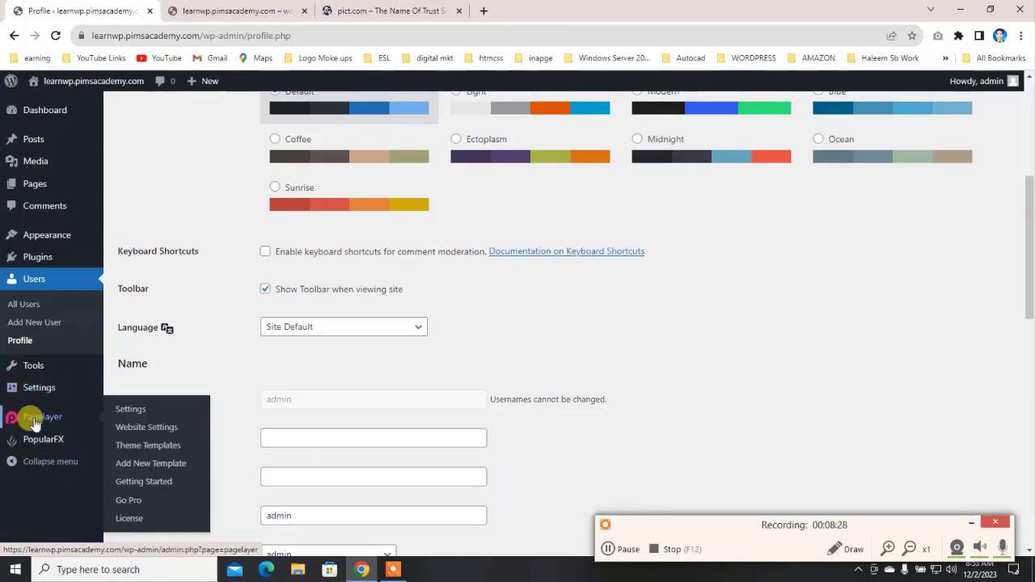
pyautogui.moveTo(36, 443)
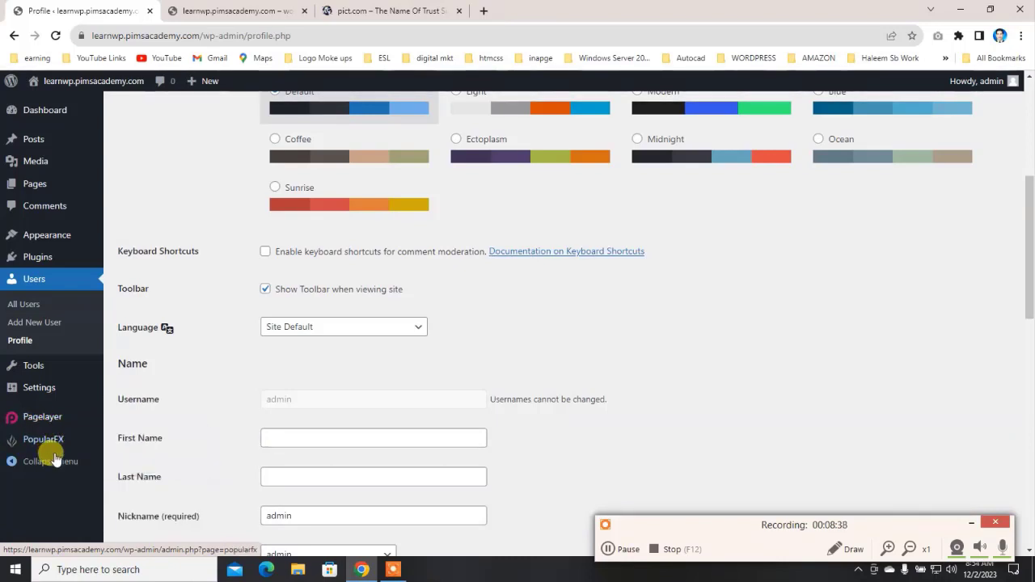
# Collapse the admin navigation to icons only and expand it again.
pyautogui.click(51, 461)
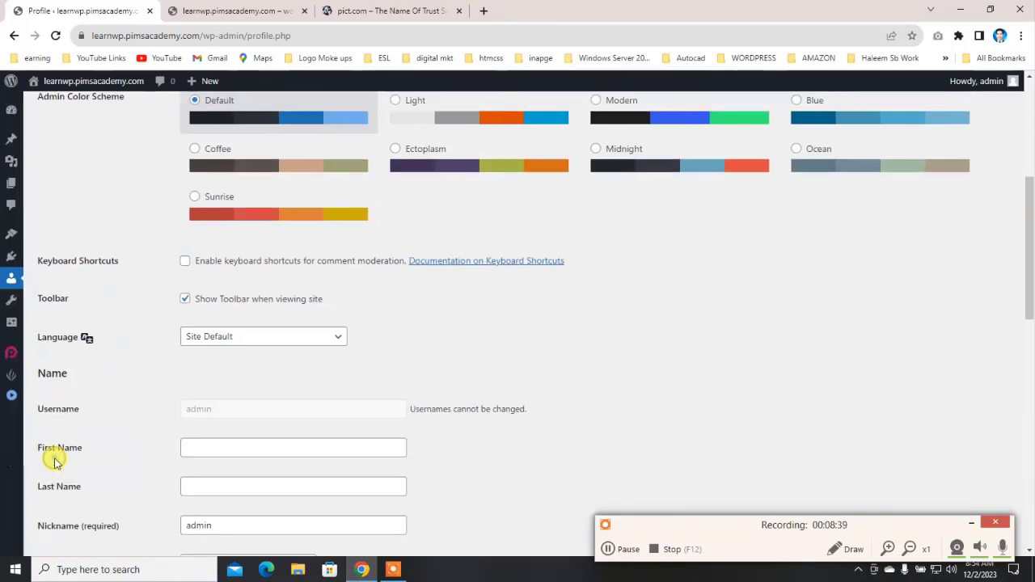
pyautogui.click(12, 401)
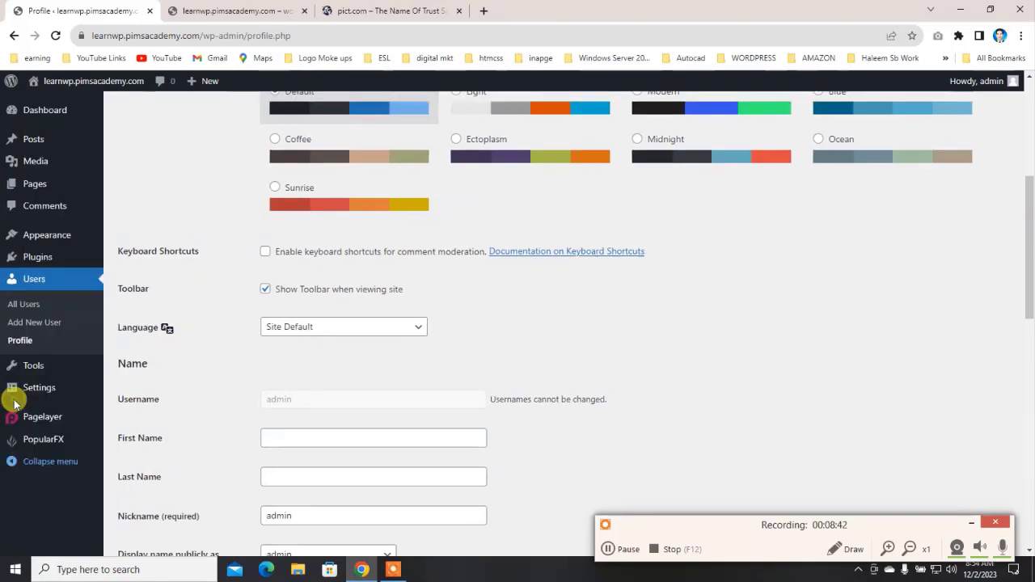
pyautogui.scroll(4, 136, 280)
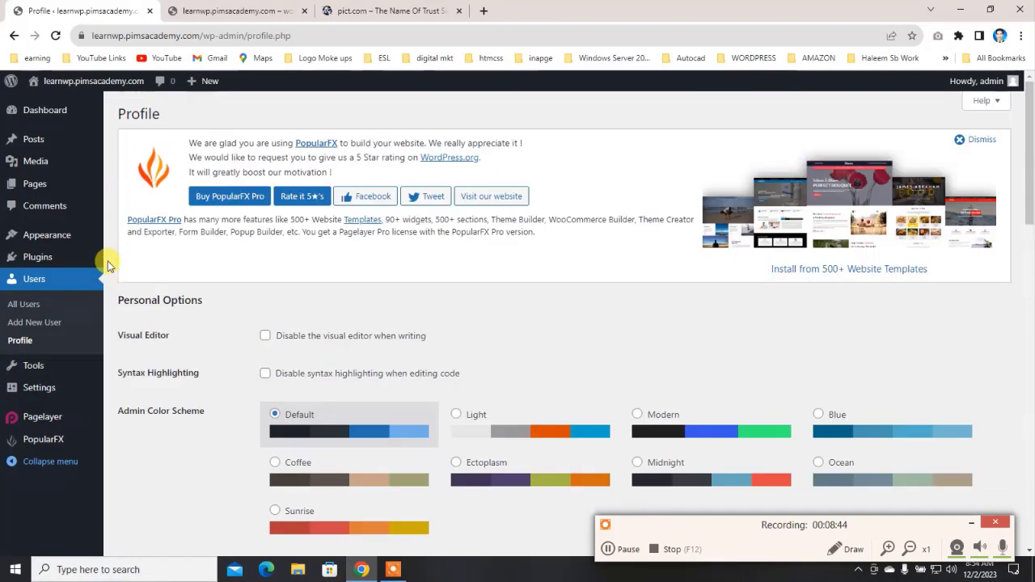